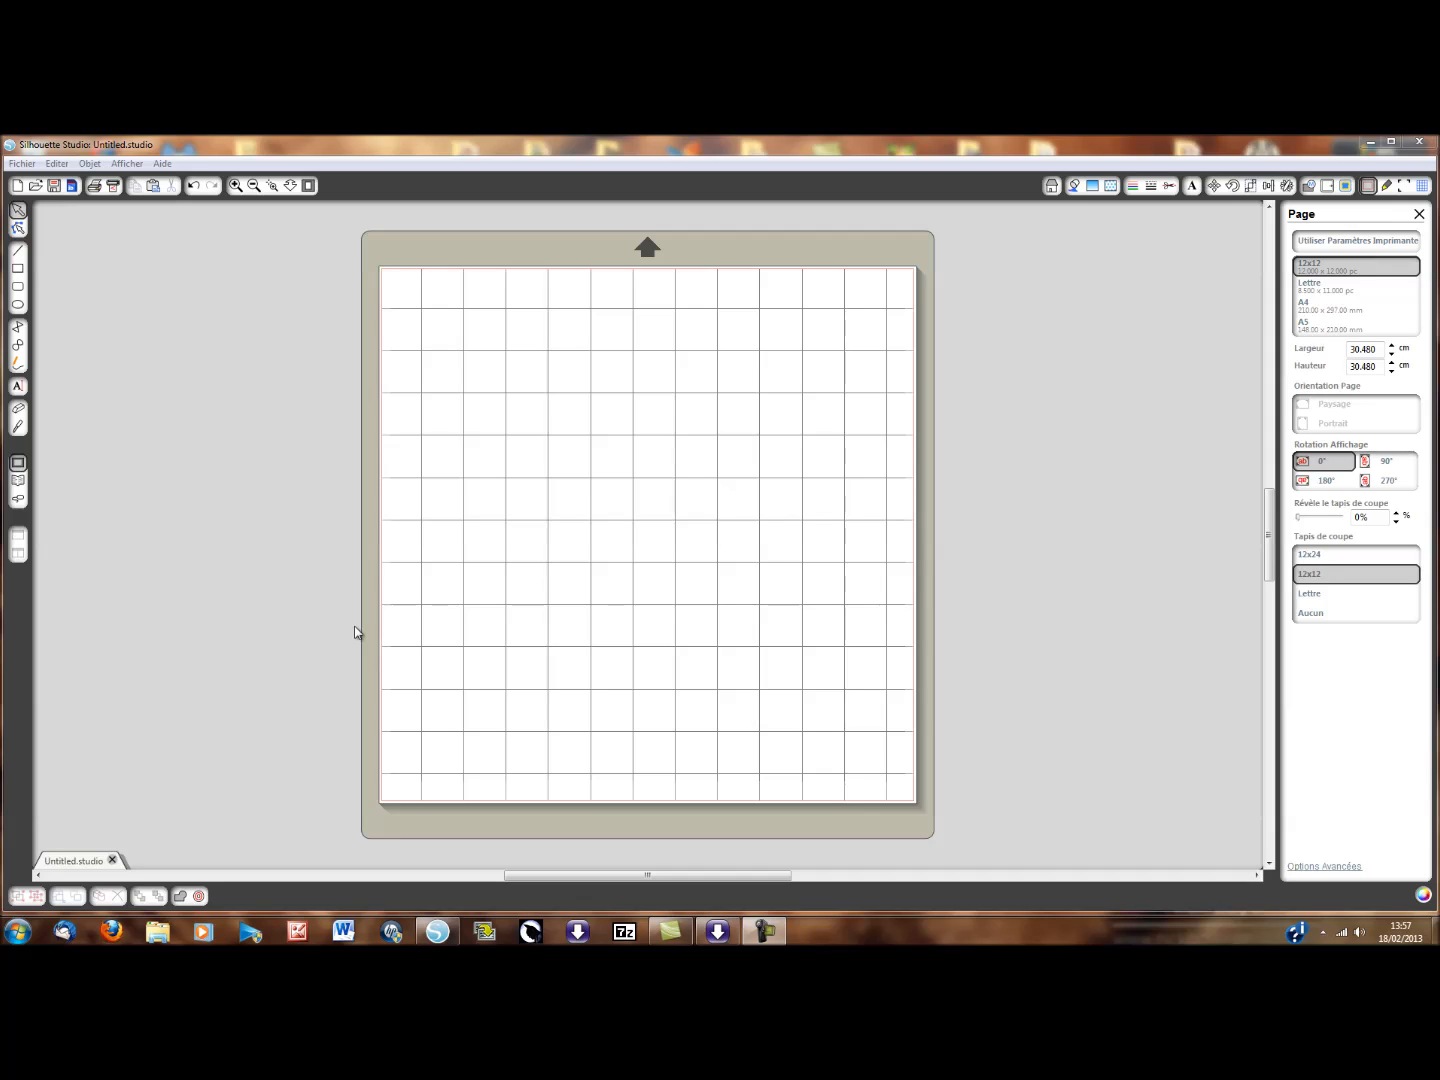
# - Look at the online design store and return to the blank drawing page
pyautogui.click(18, 500)
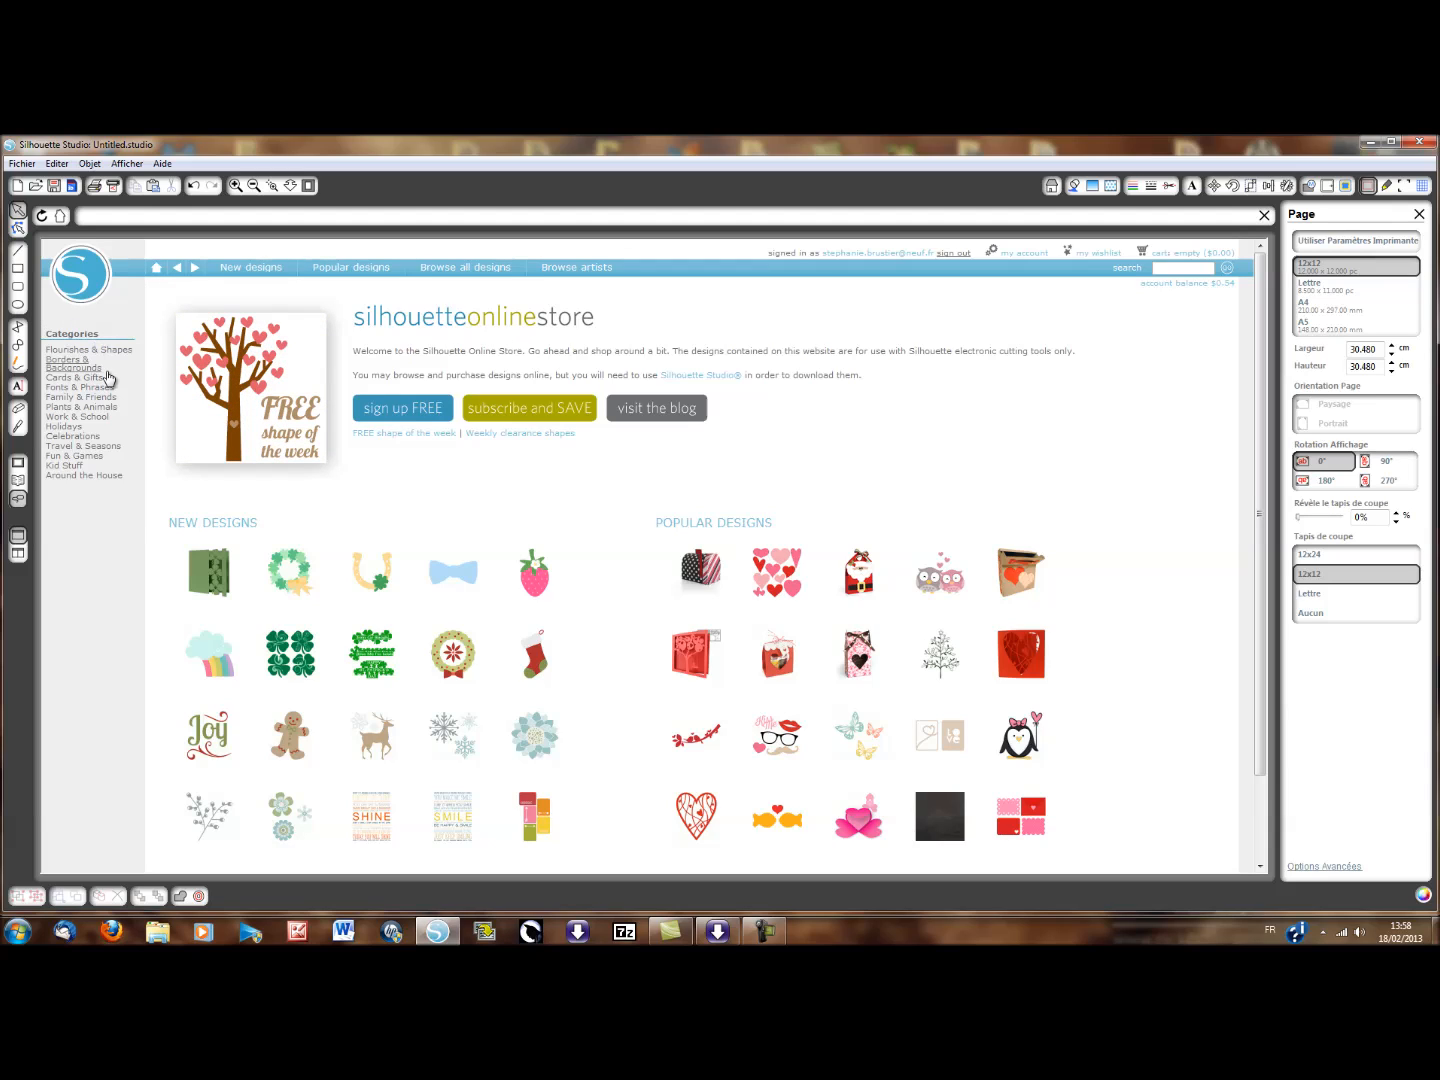
pyautogui.click(18, 464)
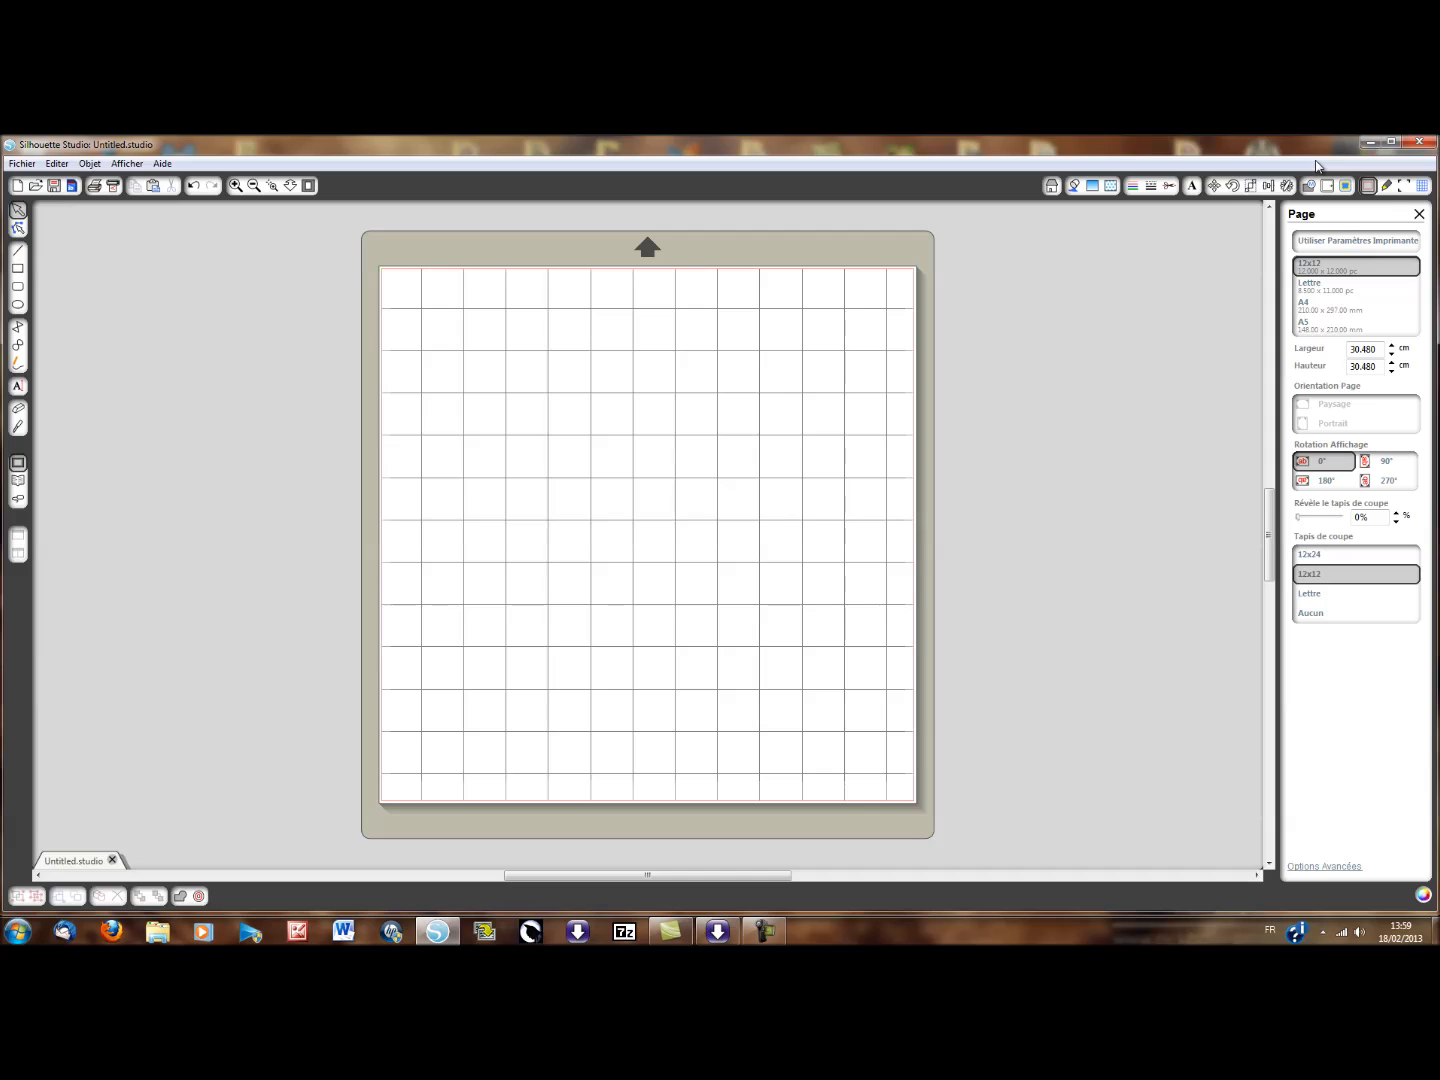
# - Preview the desktop image cerf.png, close the preview, and place the image on the 12x12 page in Silhouette Studio
pyautogui.click(1370, 140)
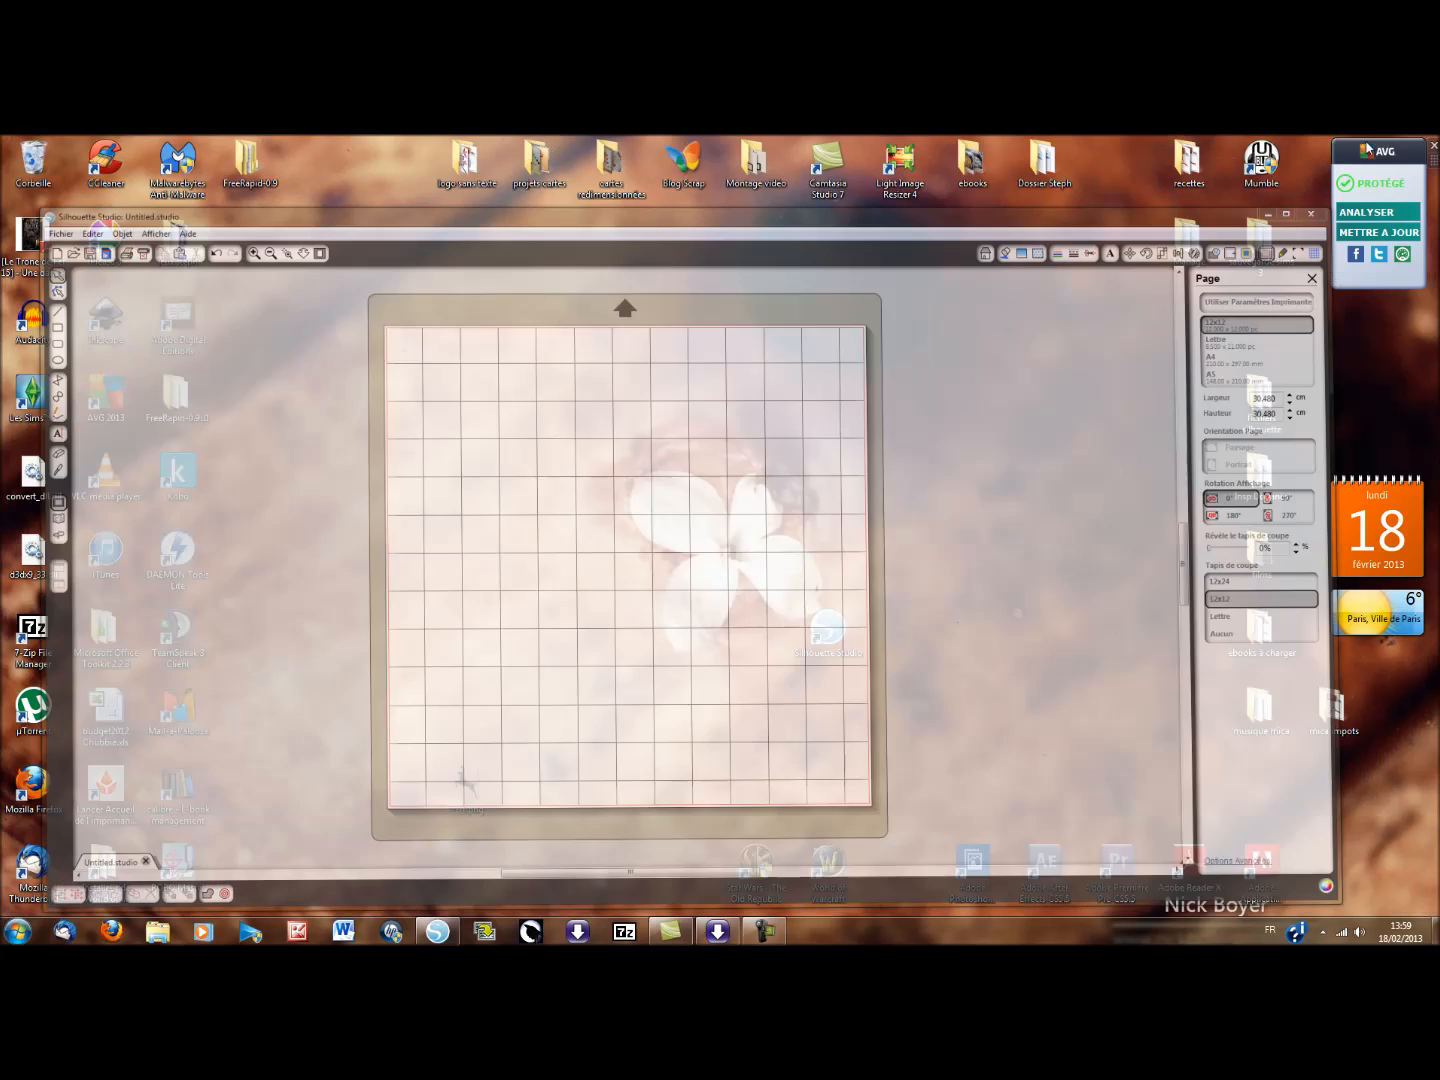
pyautogui.doubleClick(463, 790)
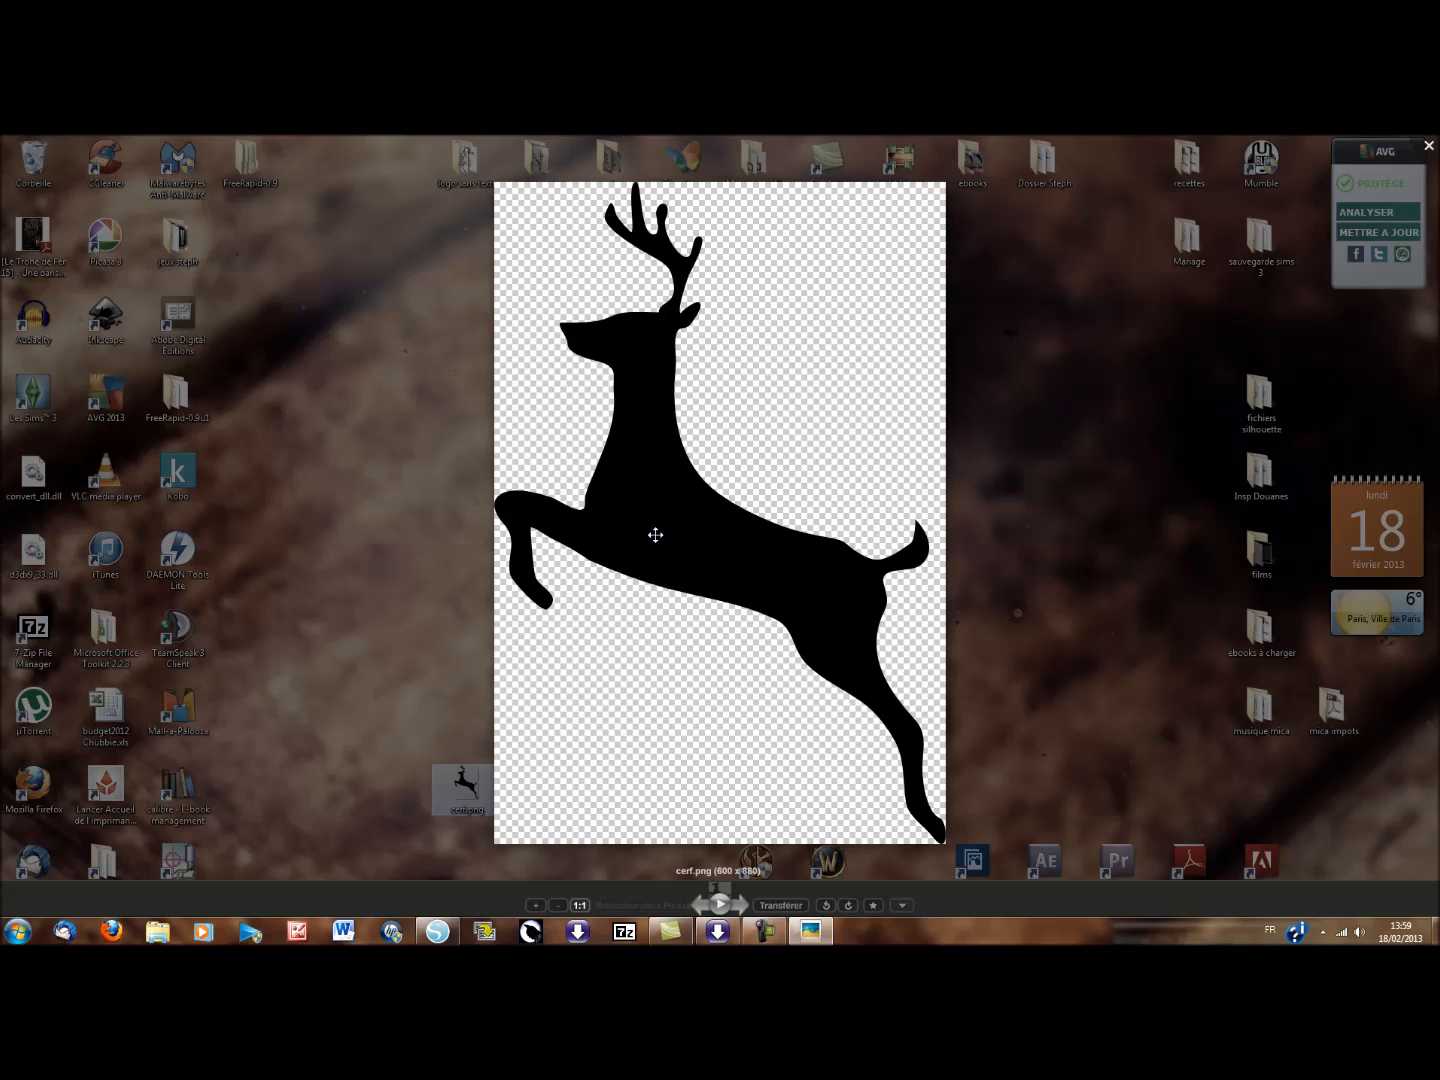
pyautogui.click(1429, 149)
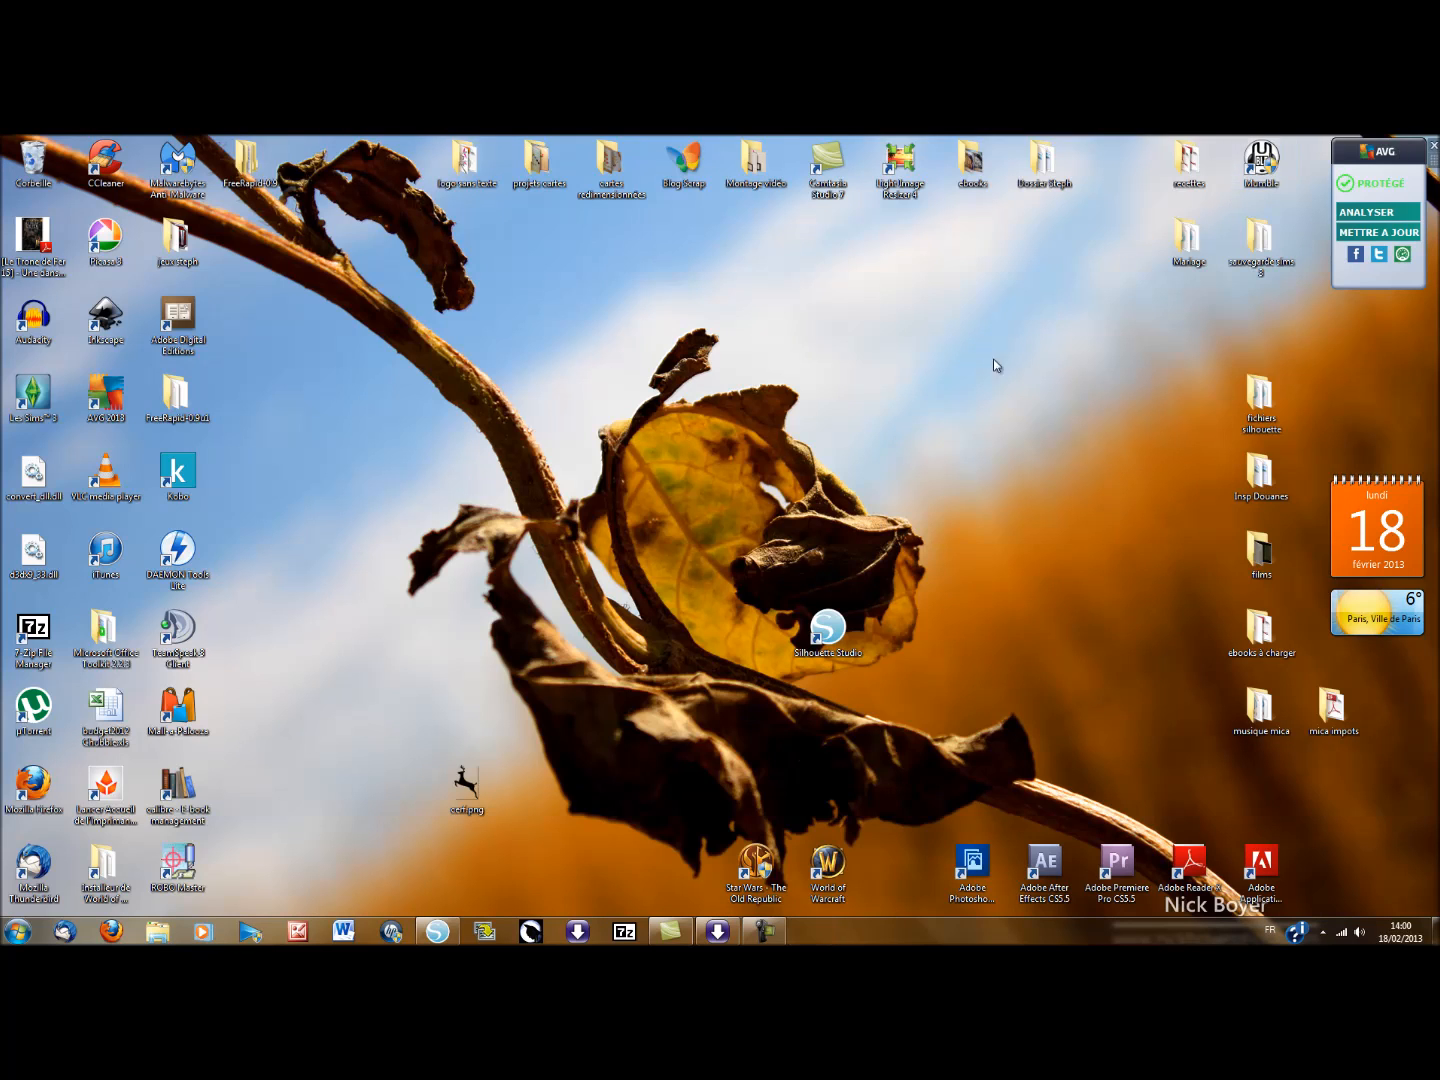
pyautogui.click(430, 935)
pyautogui.moveTo(464, 790); pyautogui.dragTo(633, 516)
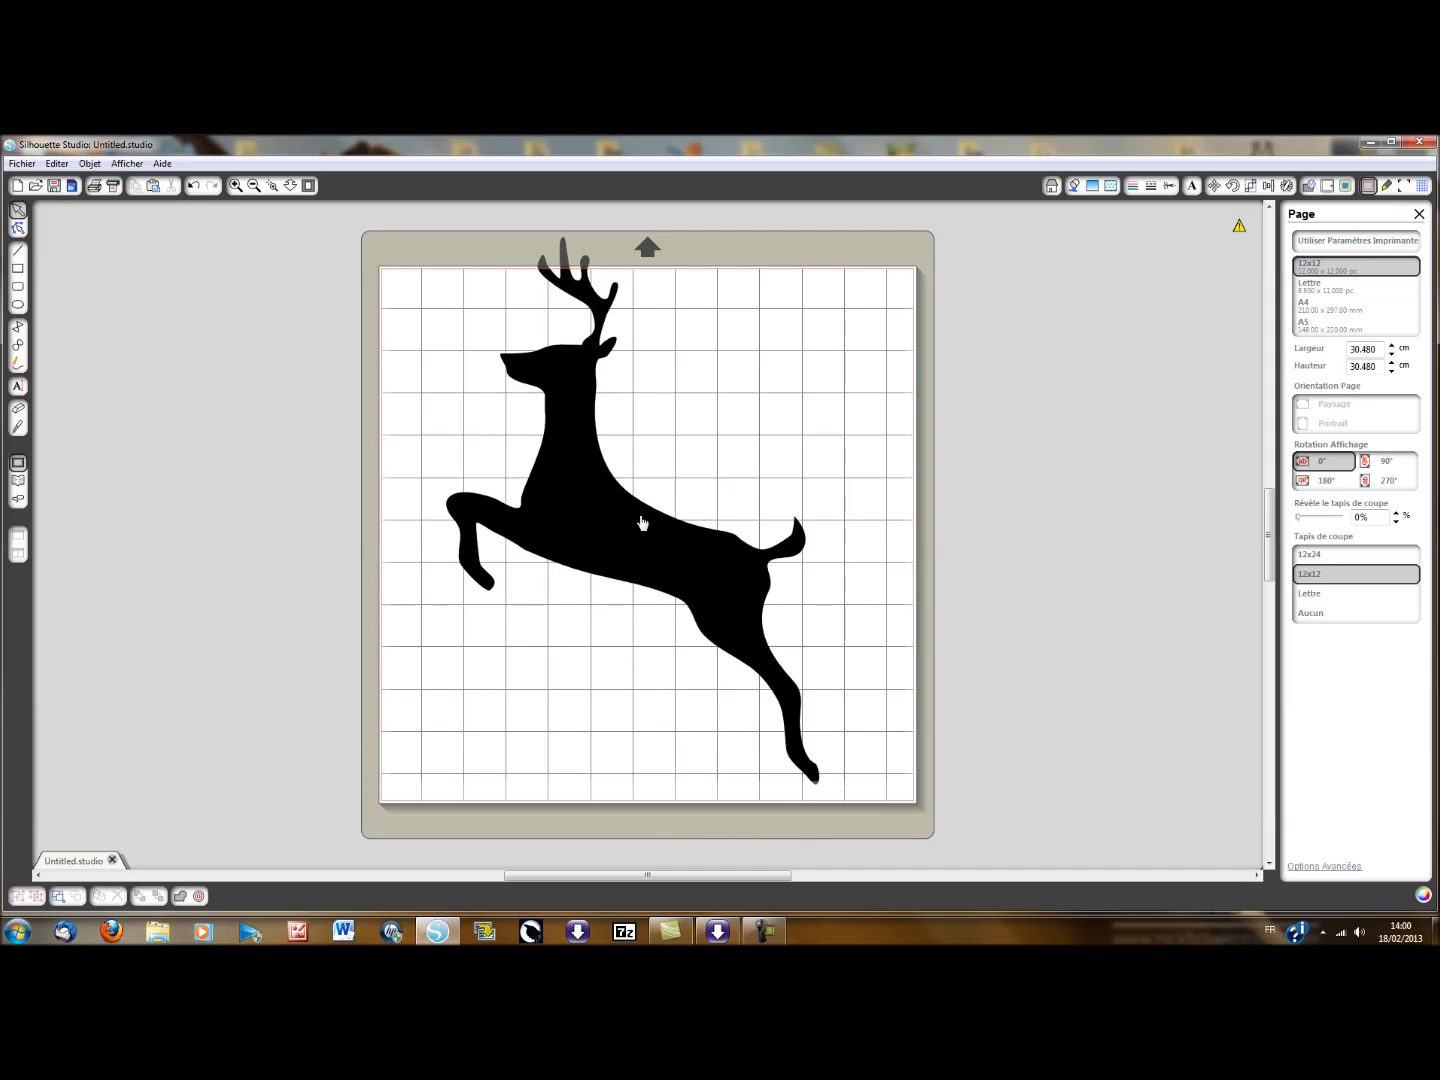
# - Shrink the deer image to about 18.5 x 27.2 cm and position it fully inside the page
pyautogui.click(638, 537)
pyautogui.moveTo(442, 232); pyautogui.dragTo(488, 300)
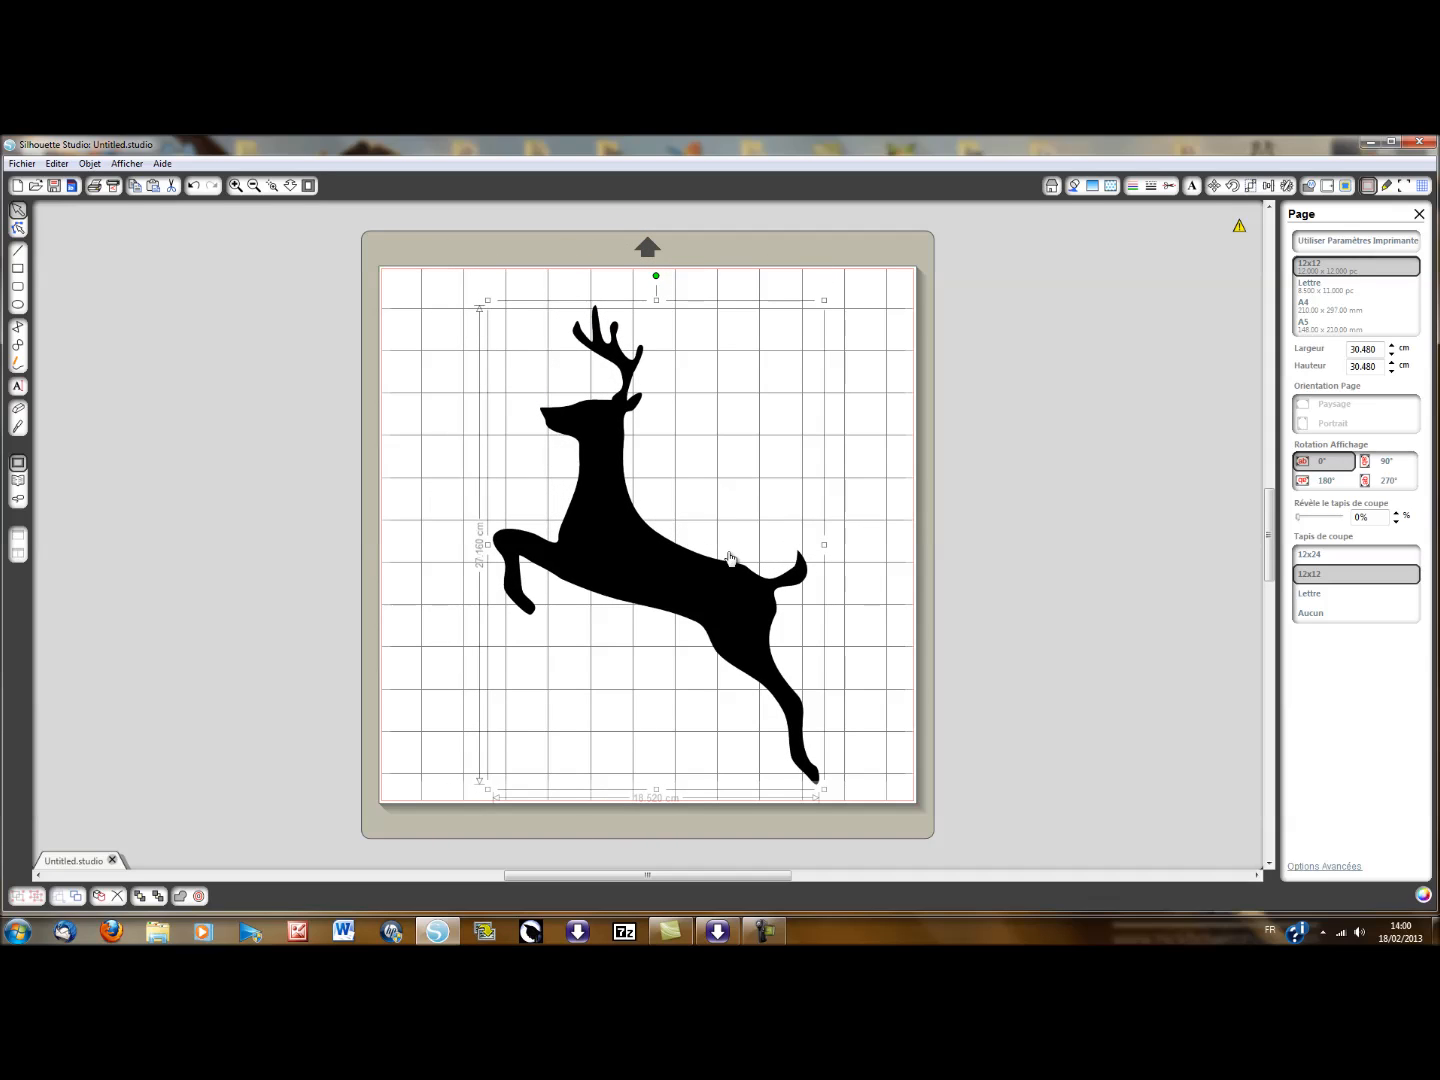
pyautogui.moveTo(1240, 230)
pyautogui.moveTo(607, 481); pyautogui.dragTo(604, 464)
pyautogui.click(959, 478)
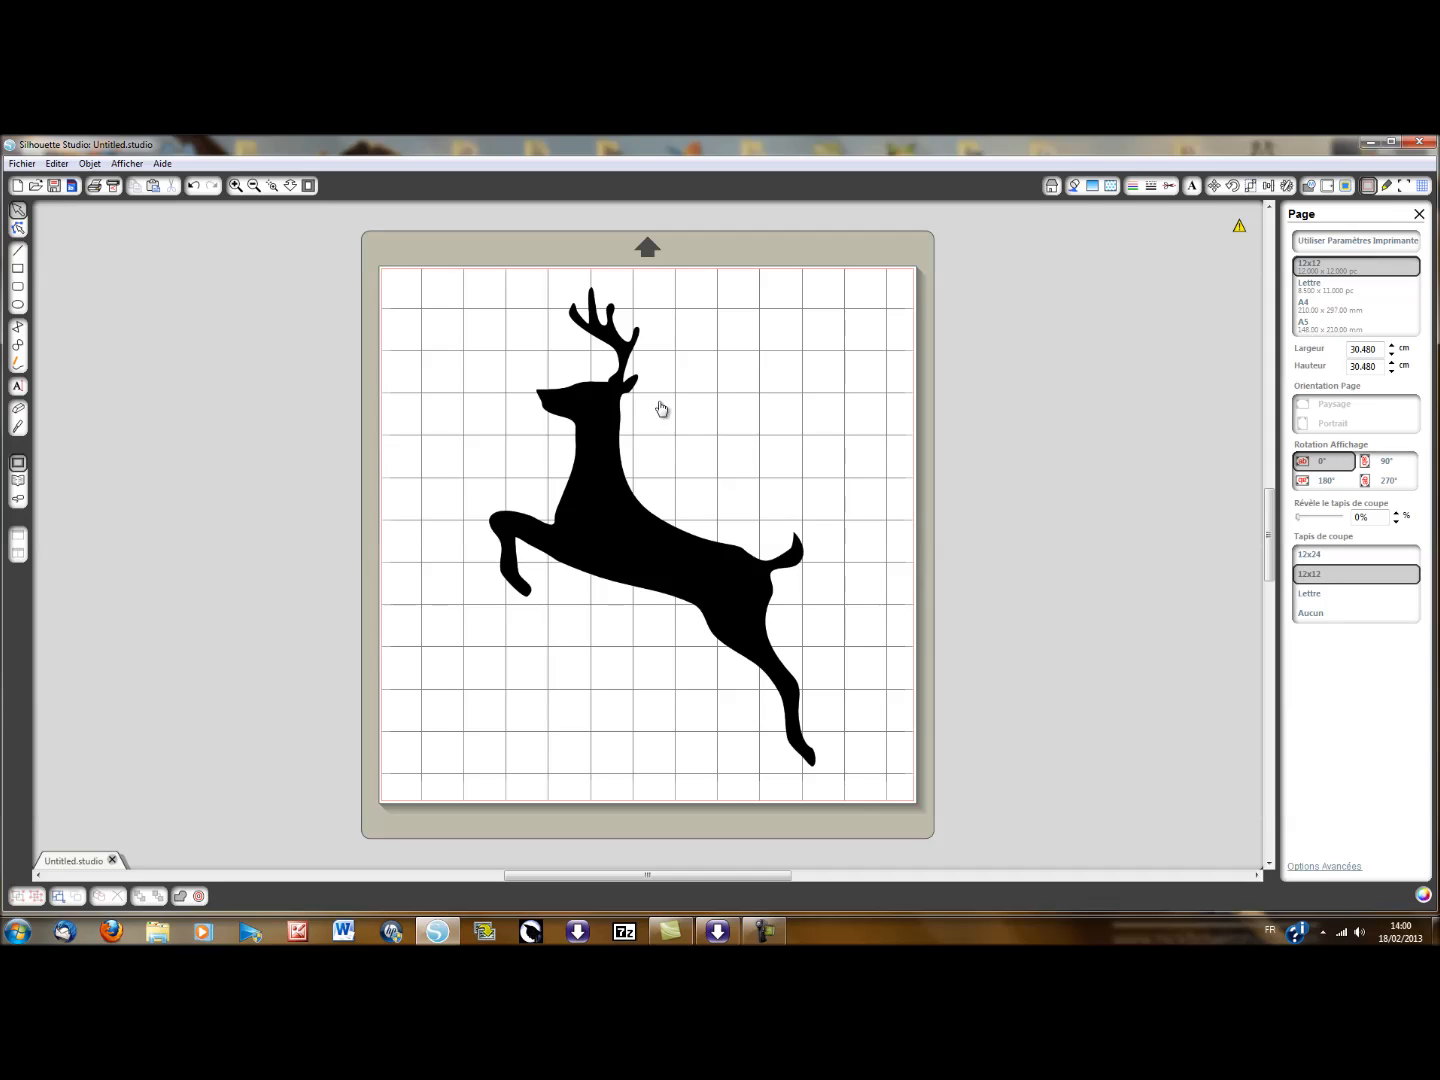
# - Define a trace area enclosing the whole deer image
pyautogui.click(1346, 186)
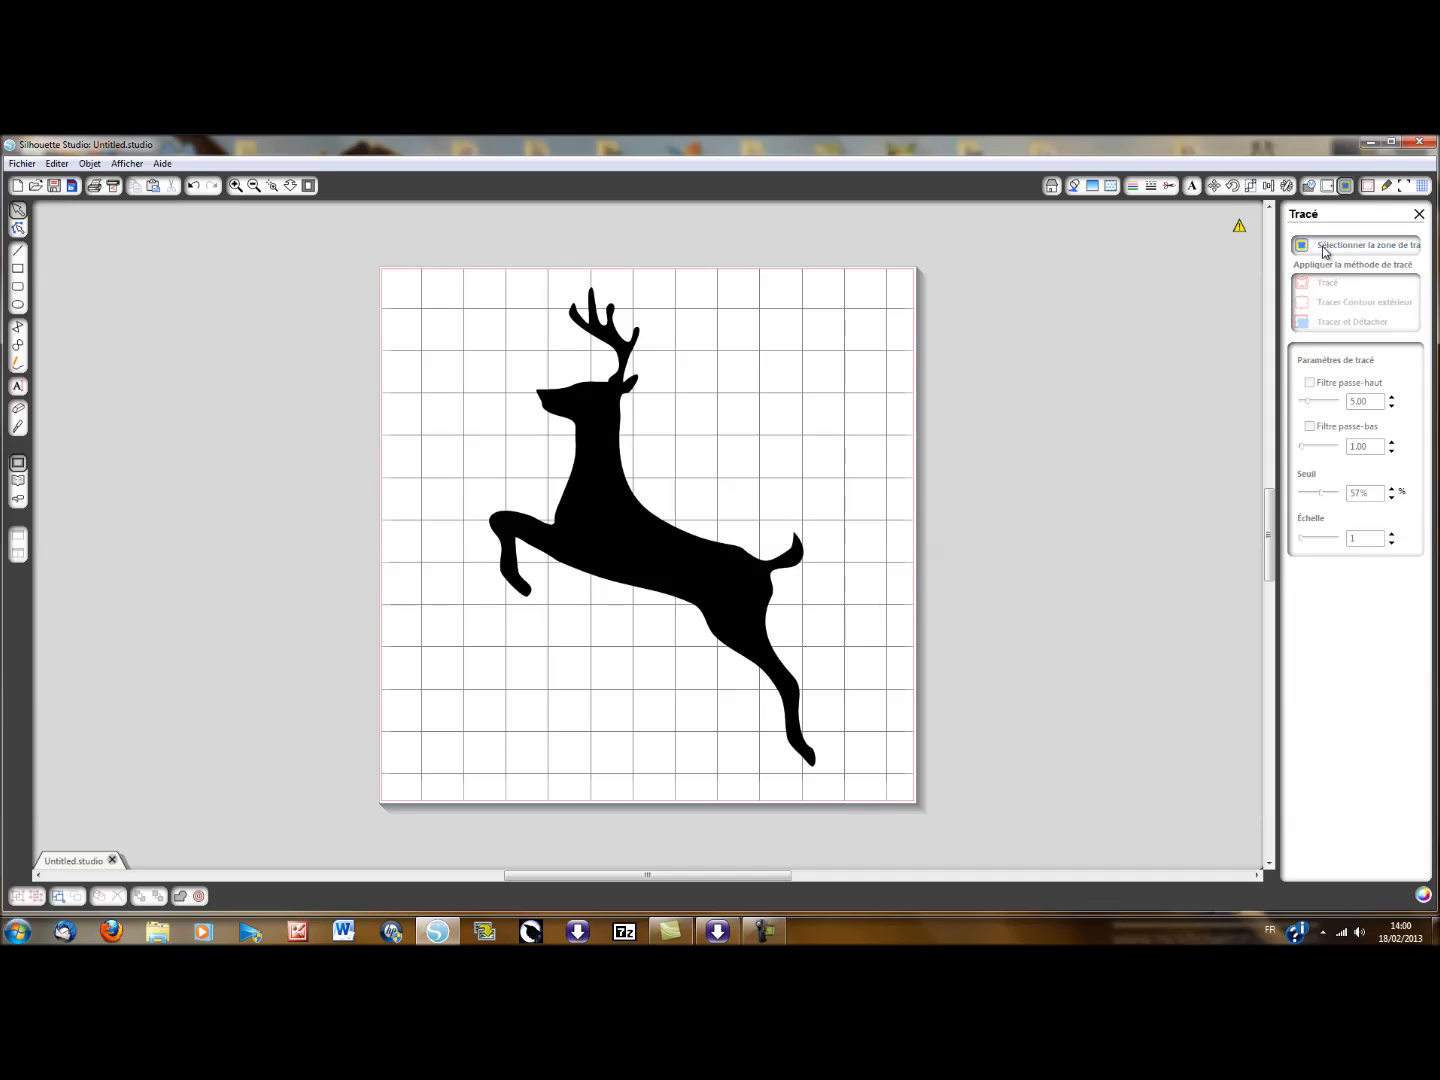
pyautogui.click(1406, 250)
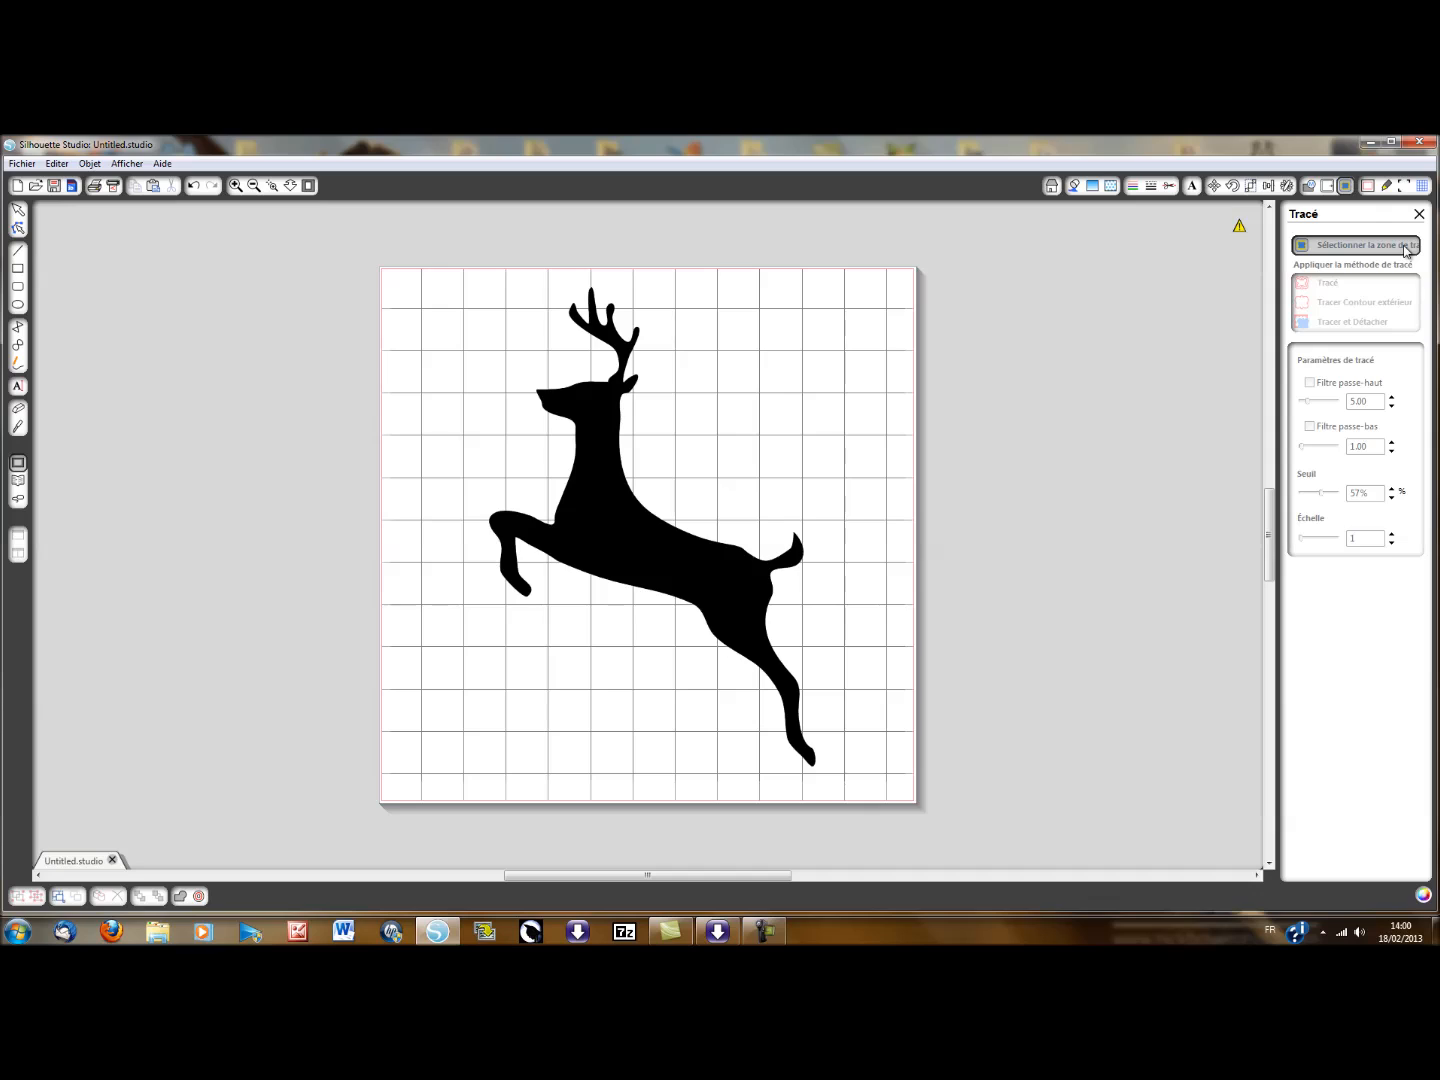
pyautogui.moveTo(441, 251)
pyautogui.mouseDown()
pyautogui.moveTo(447, 301)
pyautogui.moveTo(614, 556)
pyautogui.moveTo(762, 653)
pyautogui.moveTo(866, 800)
pyautogui.moveTo(881, 794)
pyautogui.mouseUp()
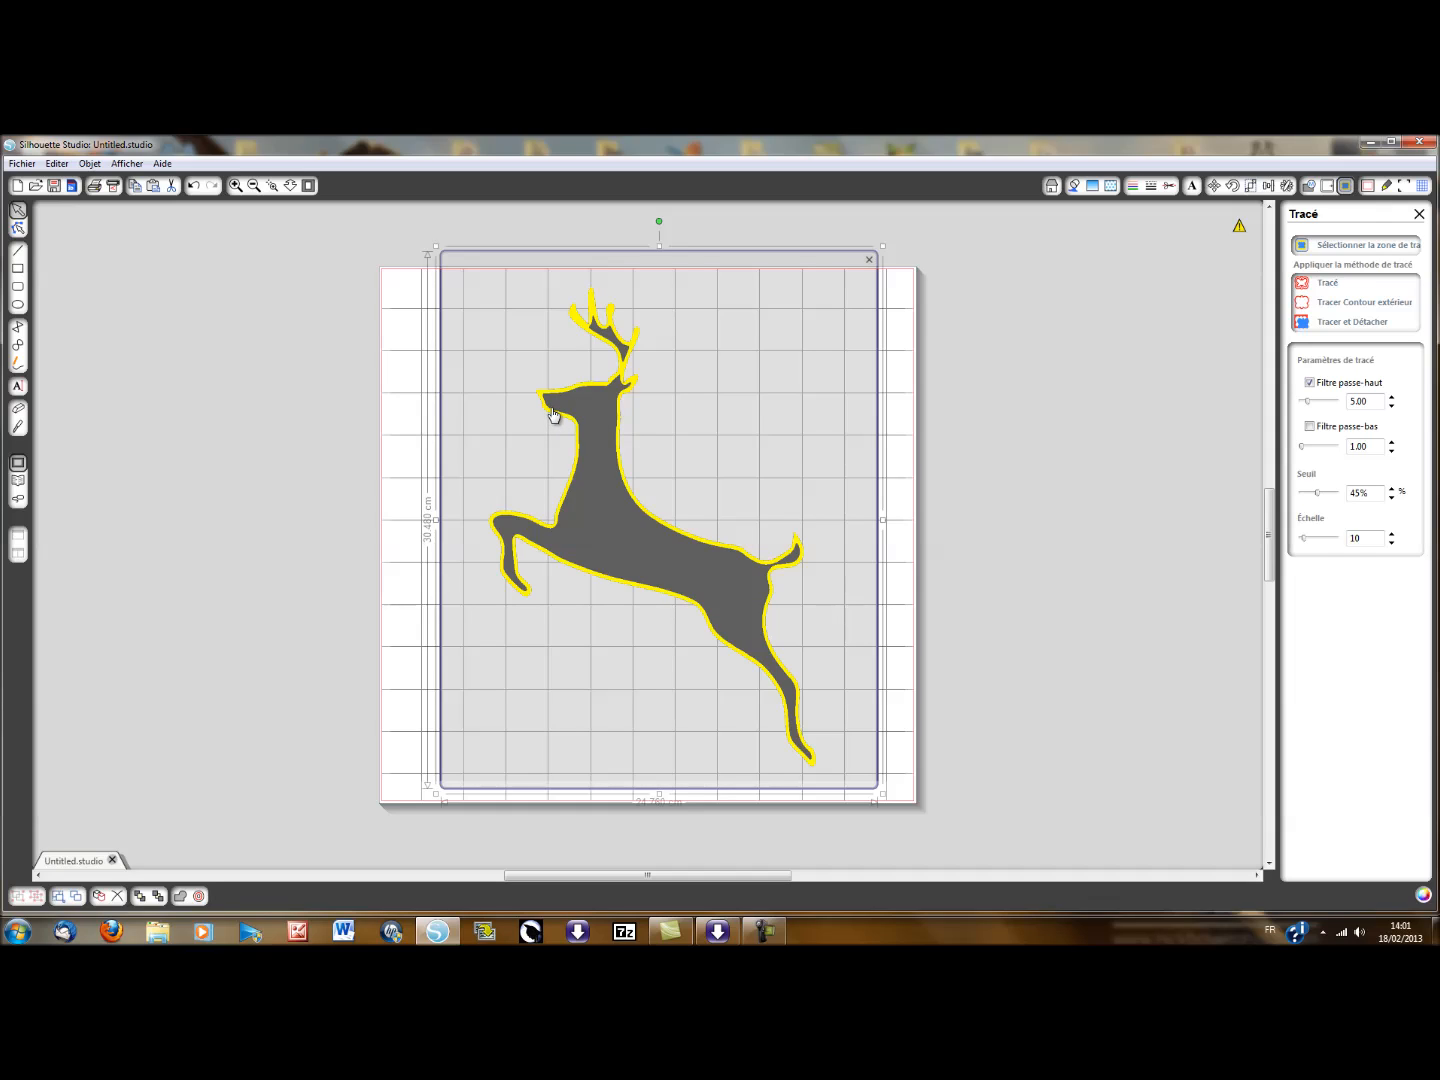
# - Try tracing the deer with the high-pass filter on, move the image aside to inspect the cut lines, and undo the trace
pyautogui.click(1331, 290)
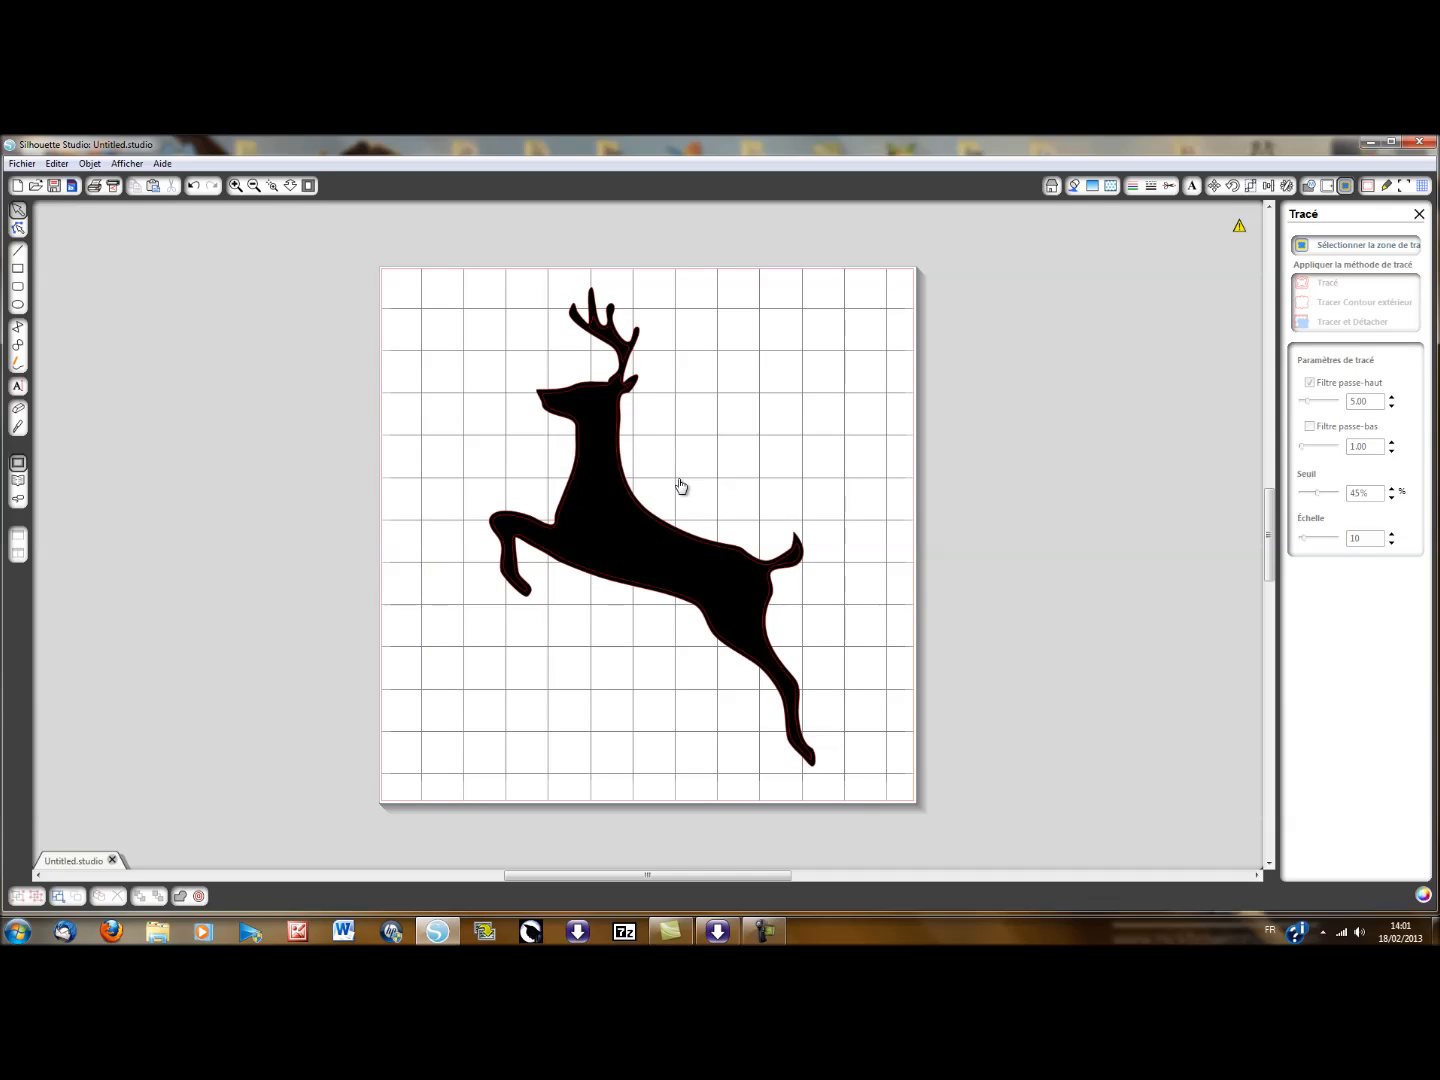
pyautogui.moveTo(612, 528)
pyautogui.mouseDown()
pyautogui.moveTo(745, 500)
pyautogui.moveTo(879, 502)
pyautogui.mouseUp()
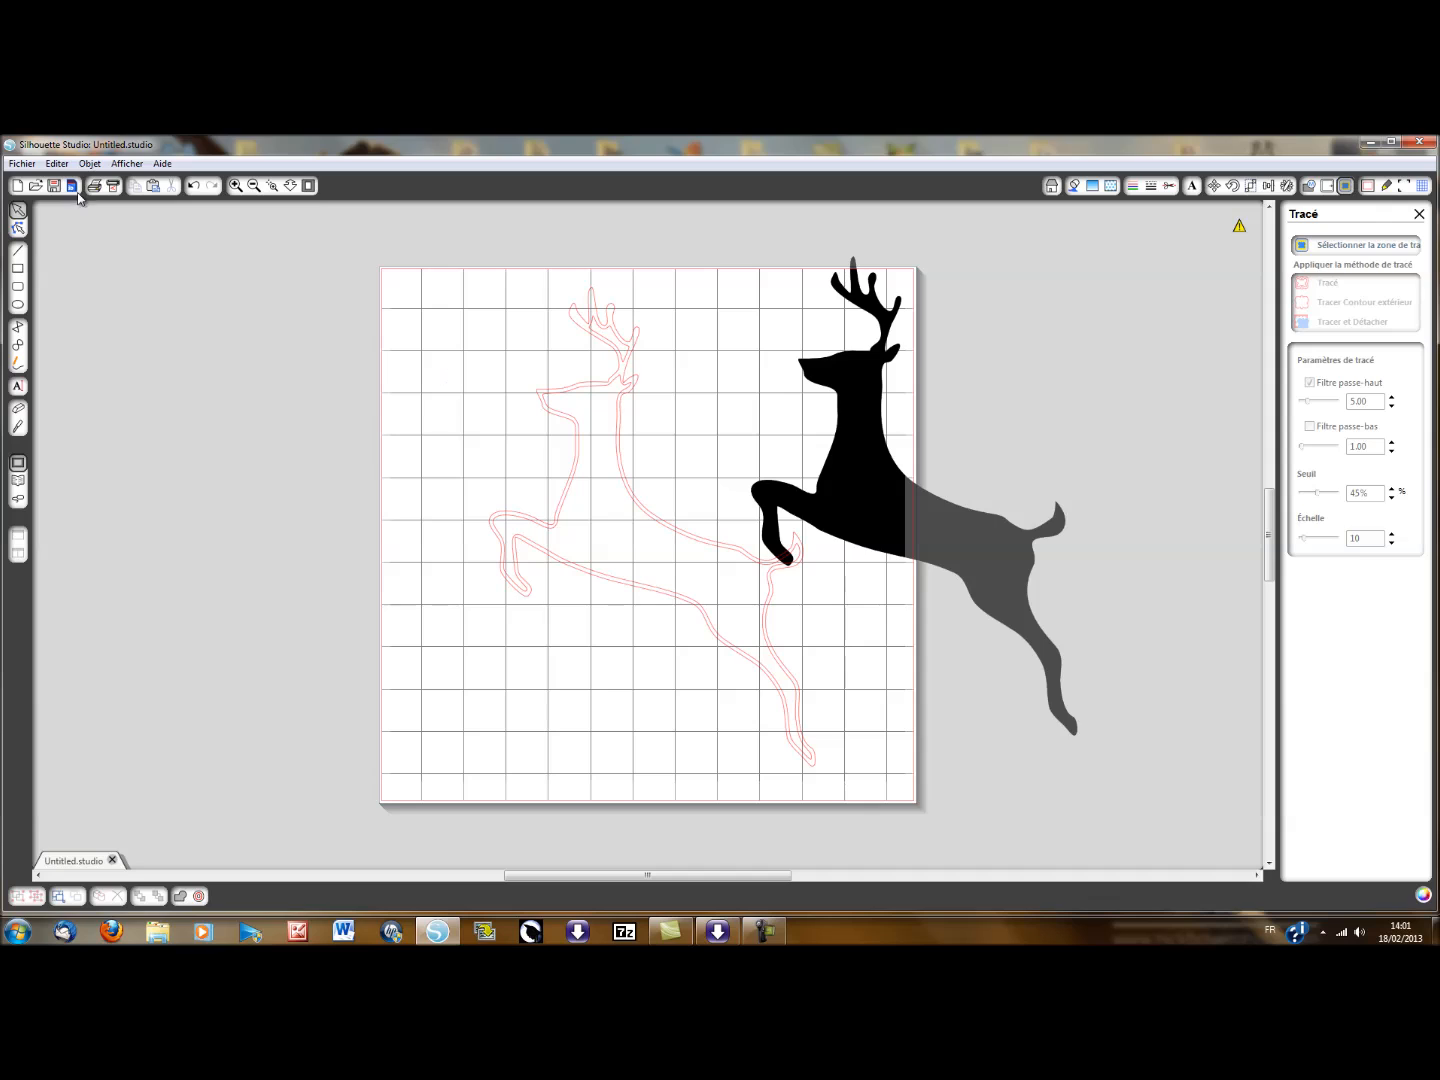
pyautogui.click(196, 187)
pyautogui.click(195, 187)
pyautogui.click(193, 187)
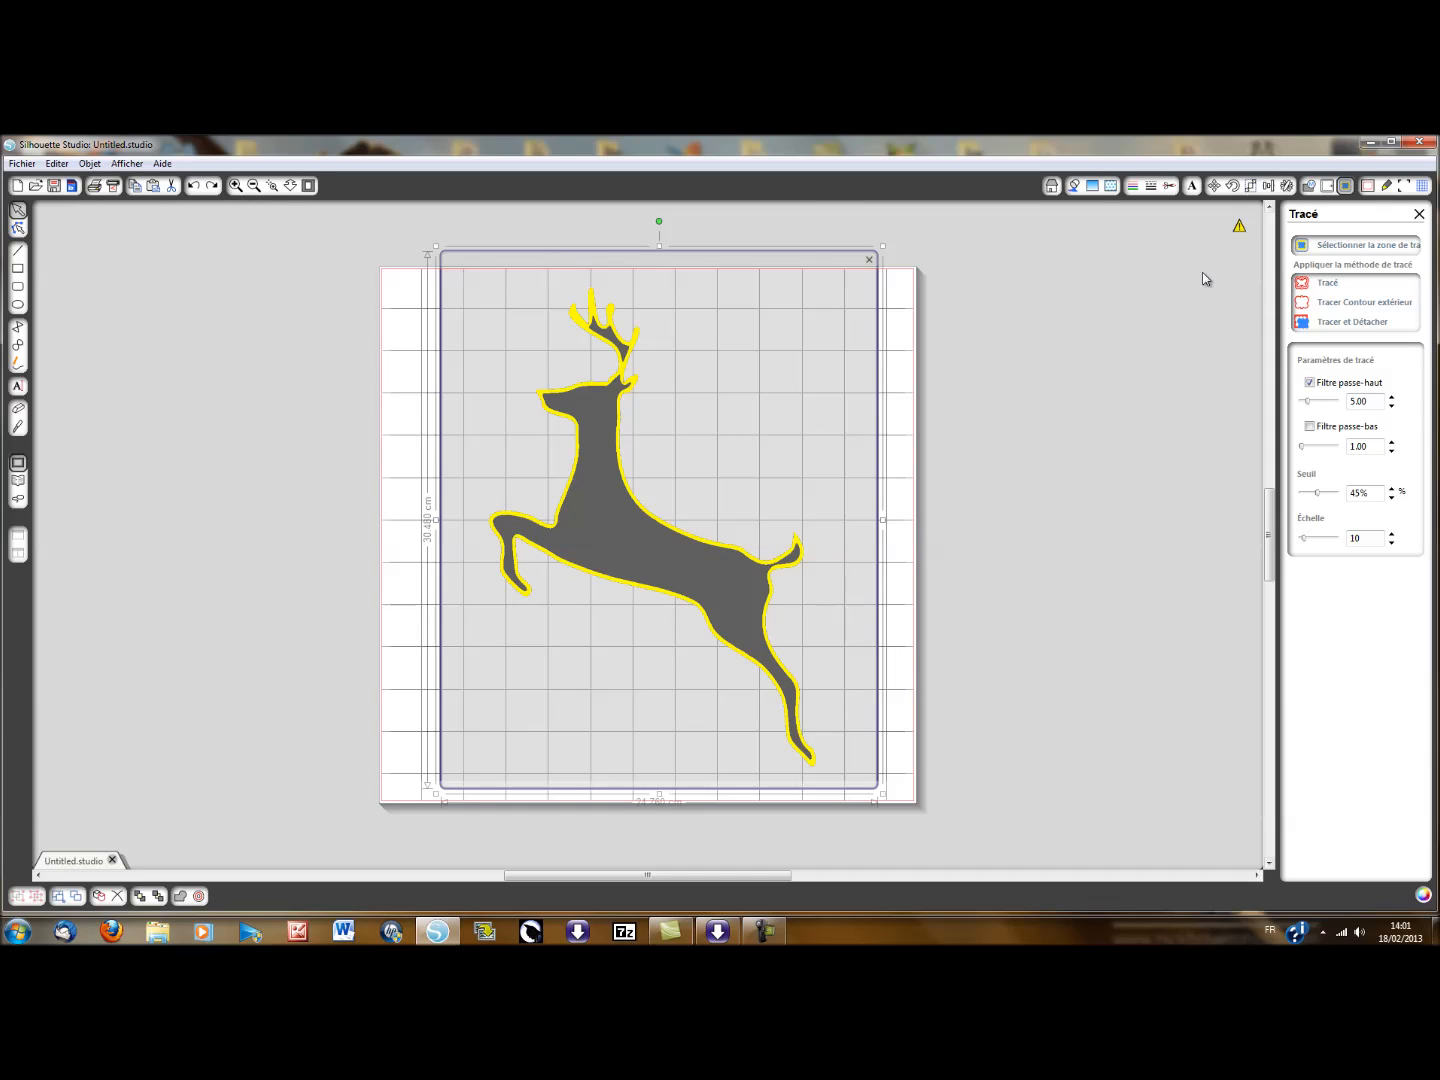
# - Turn off the high-pass filter, trace the deer, and move the original image off its traced outline
pyautogui.click(1309, 382)
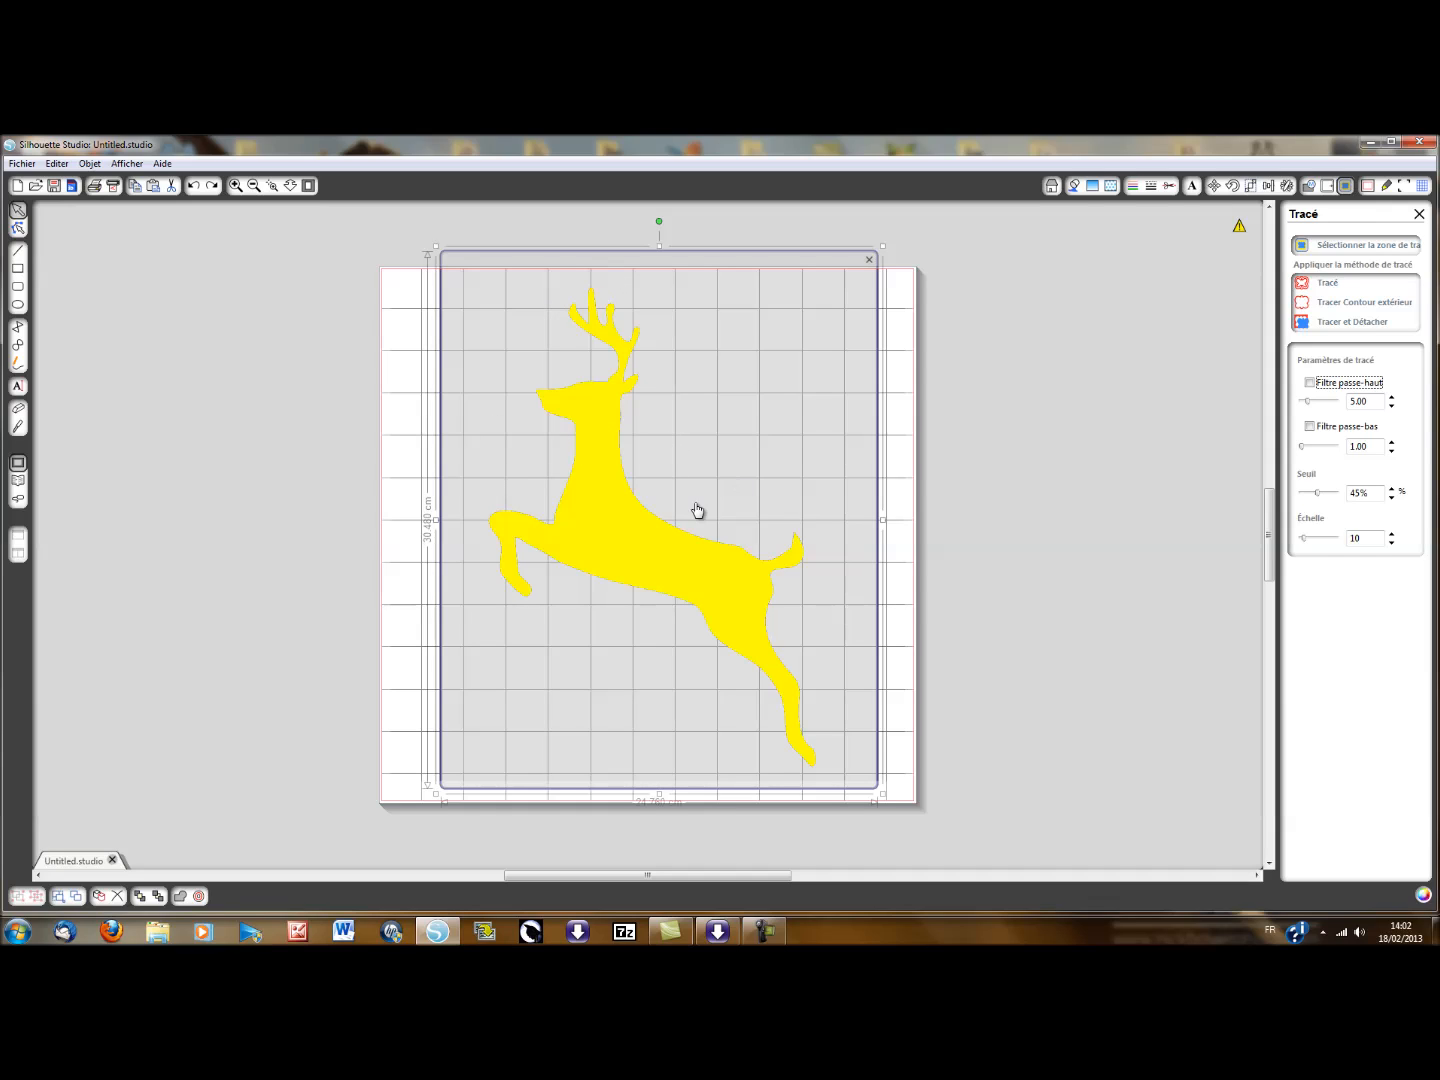
pyautogui.click(1328, 284)
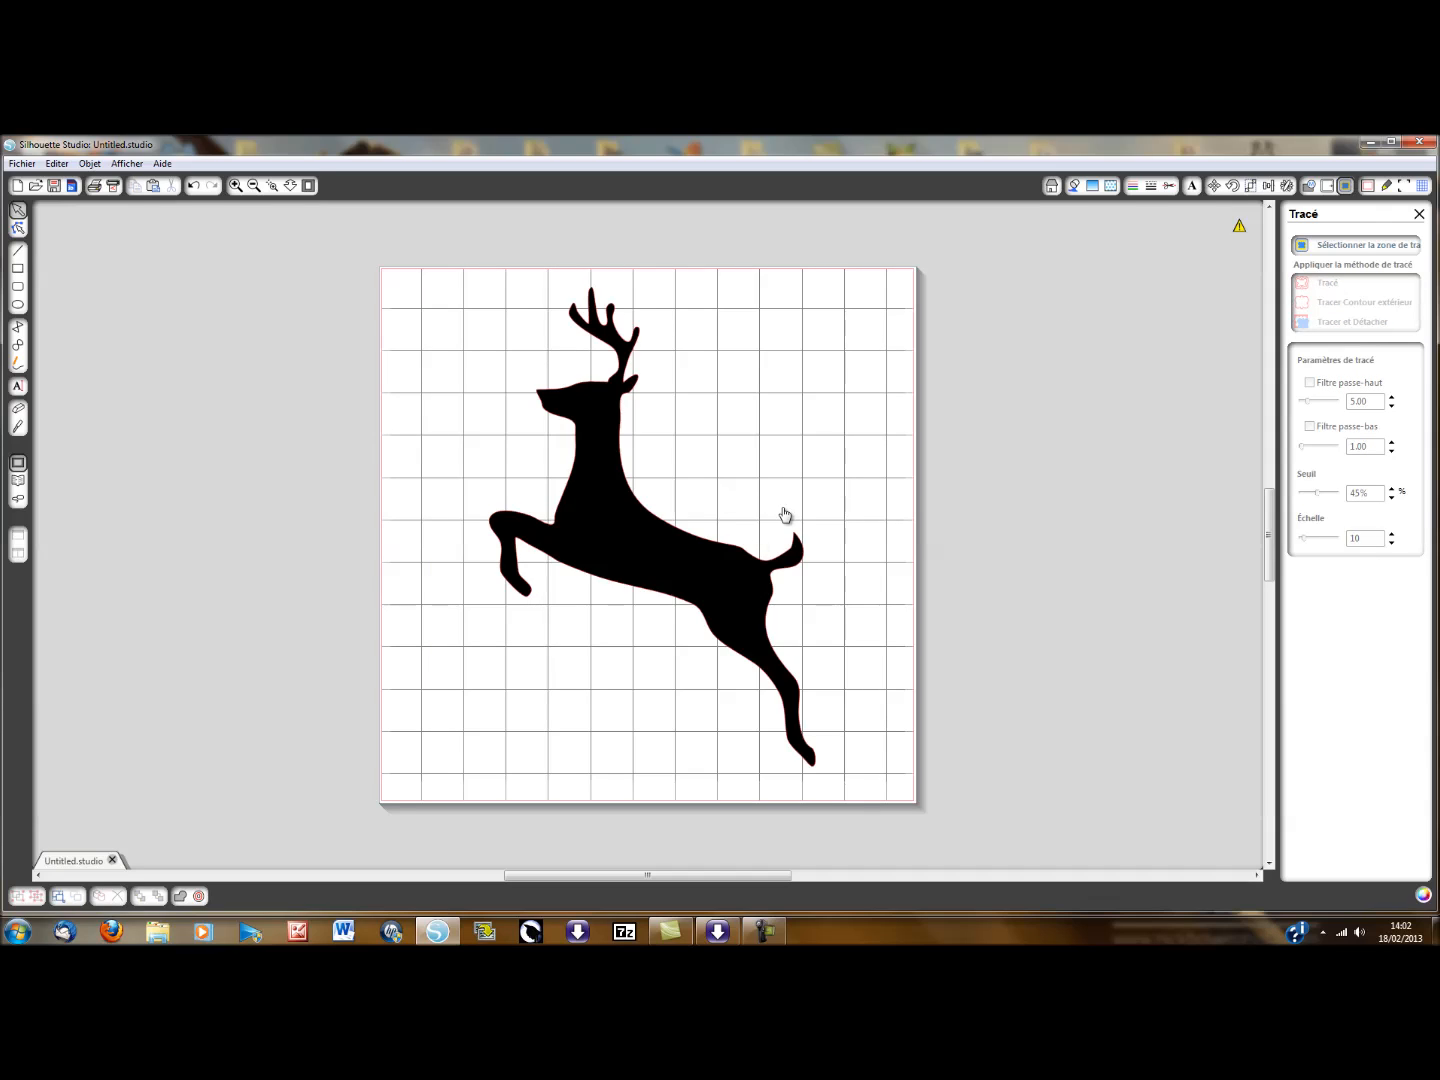
pyautogui.moveTo(671, 583); pyautogui.dragTo(1067, 551)
pyautogui.click(631, 594)
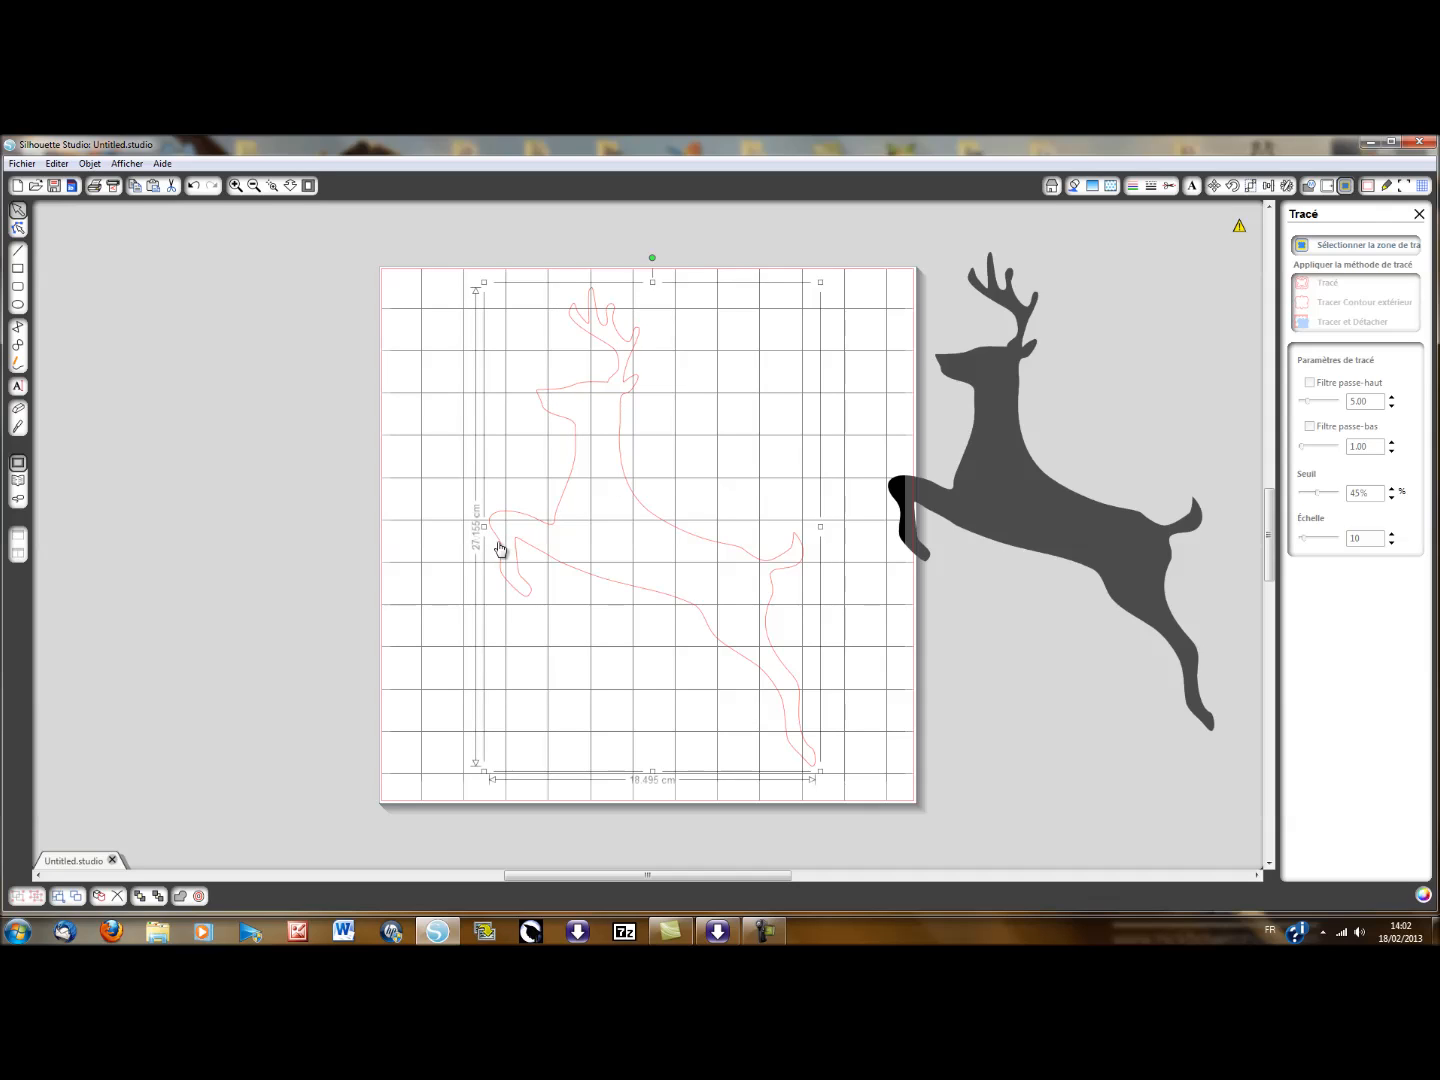
pyautogui.click(1170, 186)
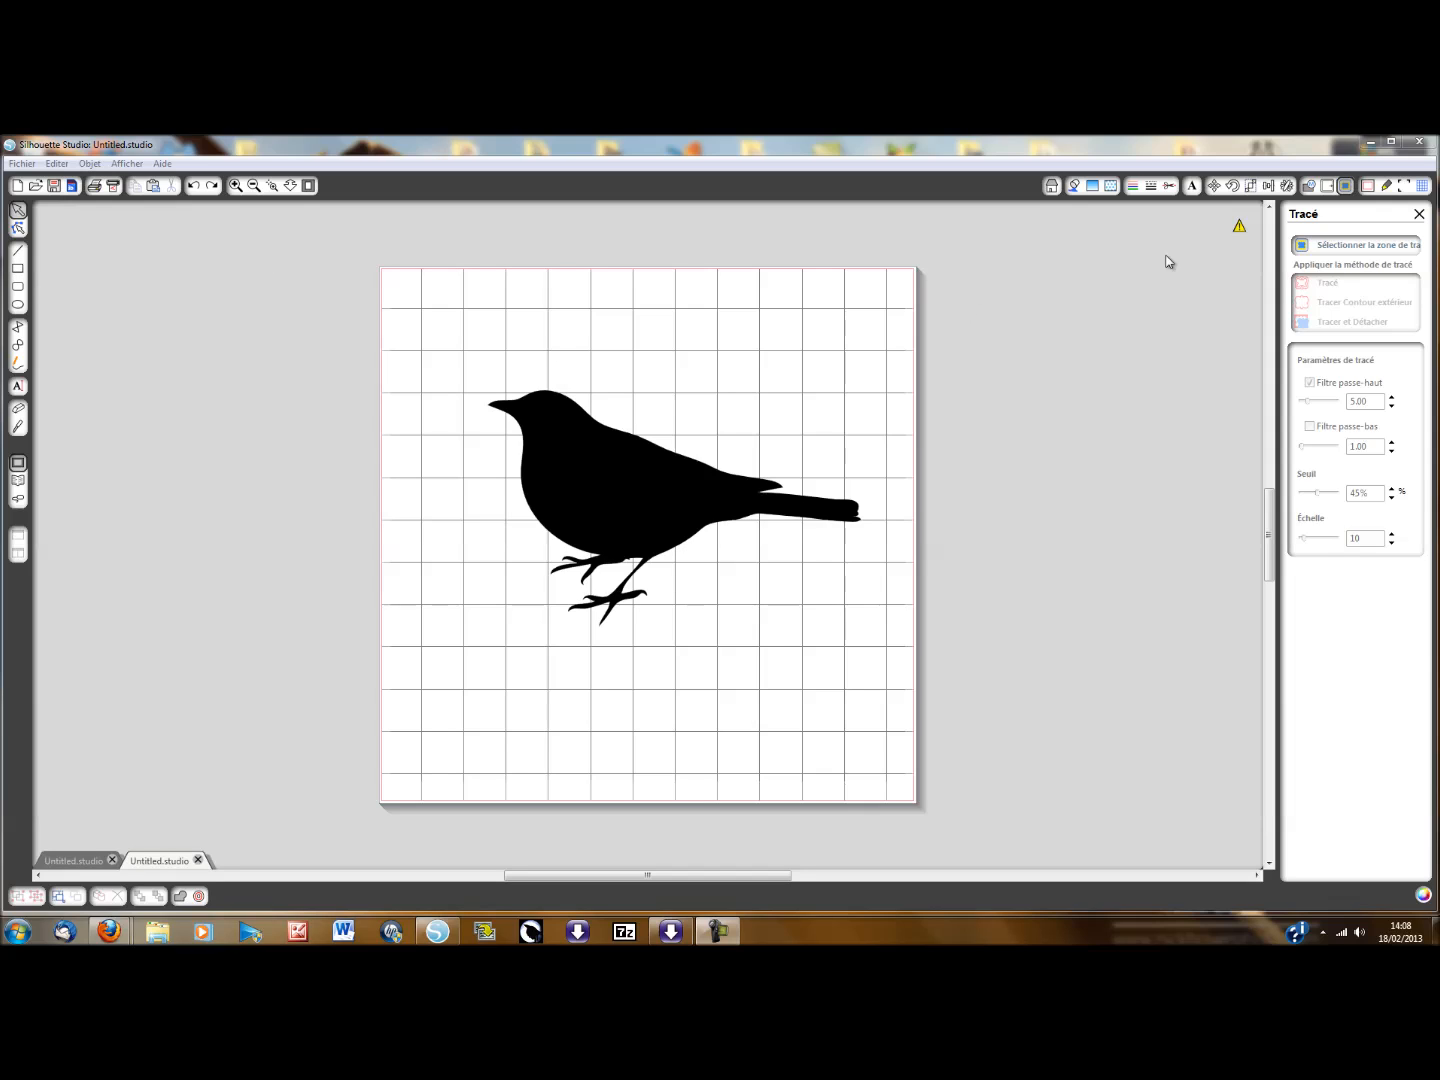
# - Define a trace area of about 24 x 18.7 cm around the bird image and turn off the high-pass filter
pyautogui.click(1339, 249)
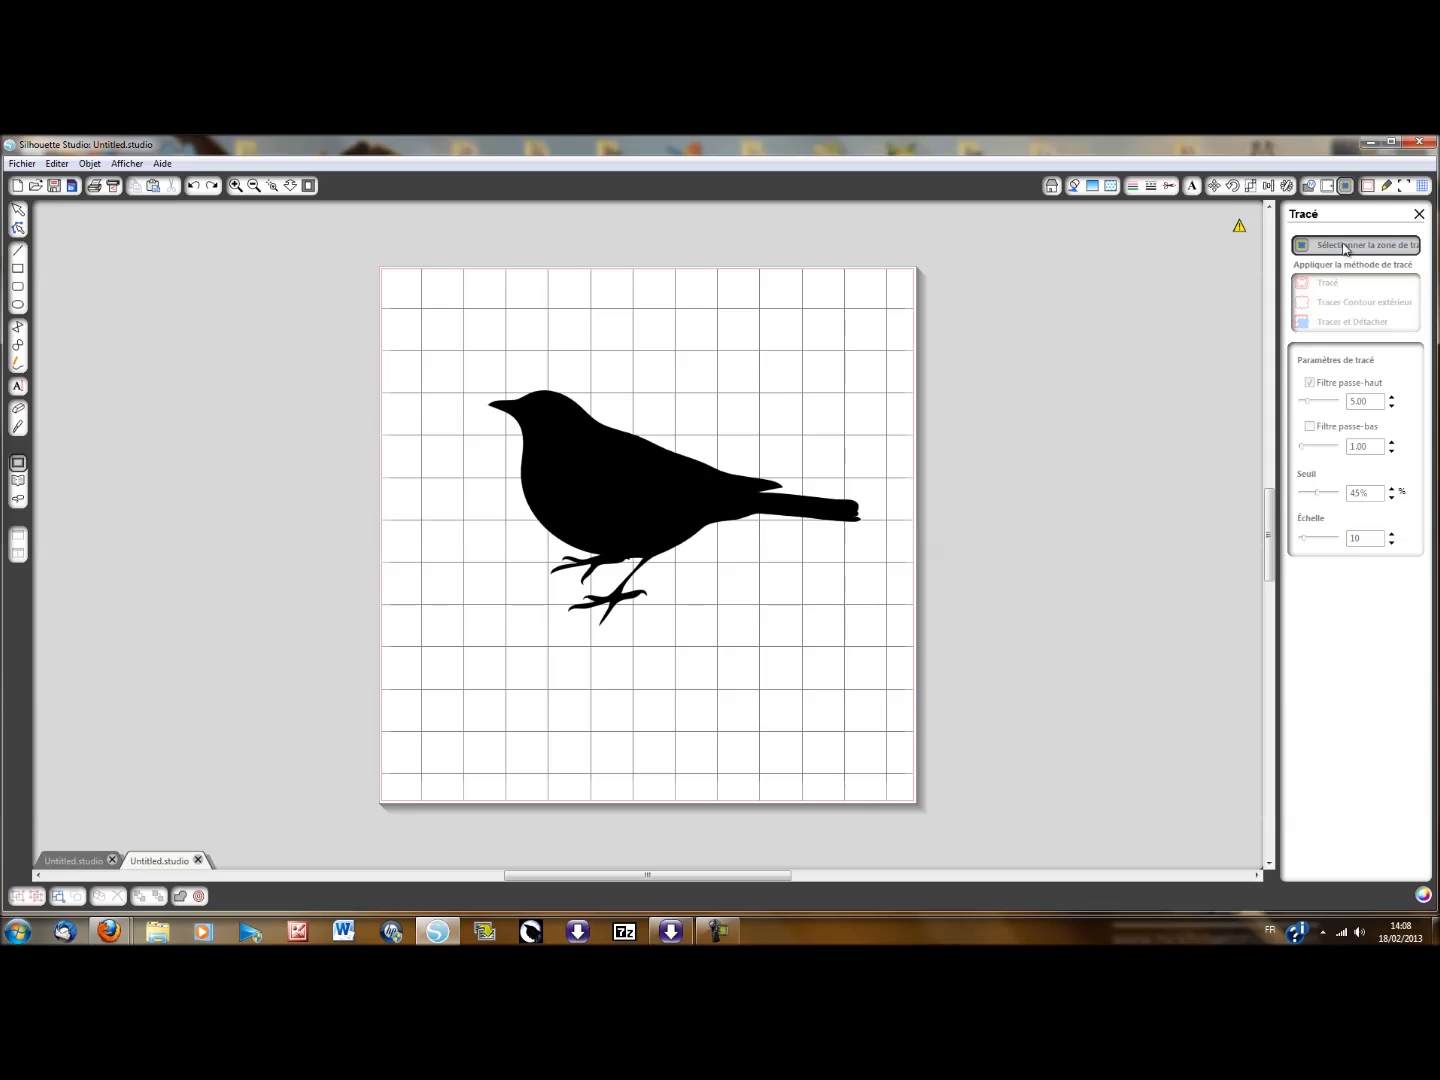
pyautogui.moveTo(457, 335)
pyautogui.mouseDown()
pyautogui.moveTo(661, 605)
pyautogui.moveTo(900, 685)
pyautogui.moveTo(882, 667)
pyautogui.mouseUp()
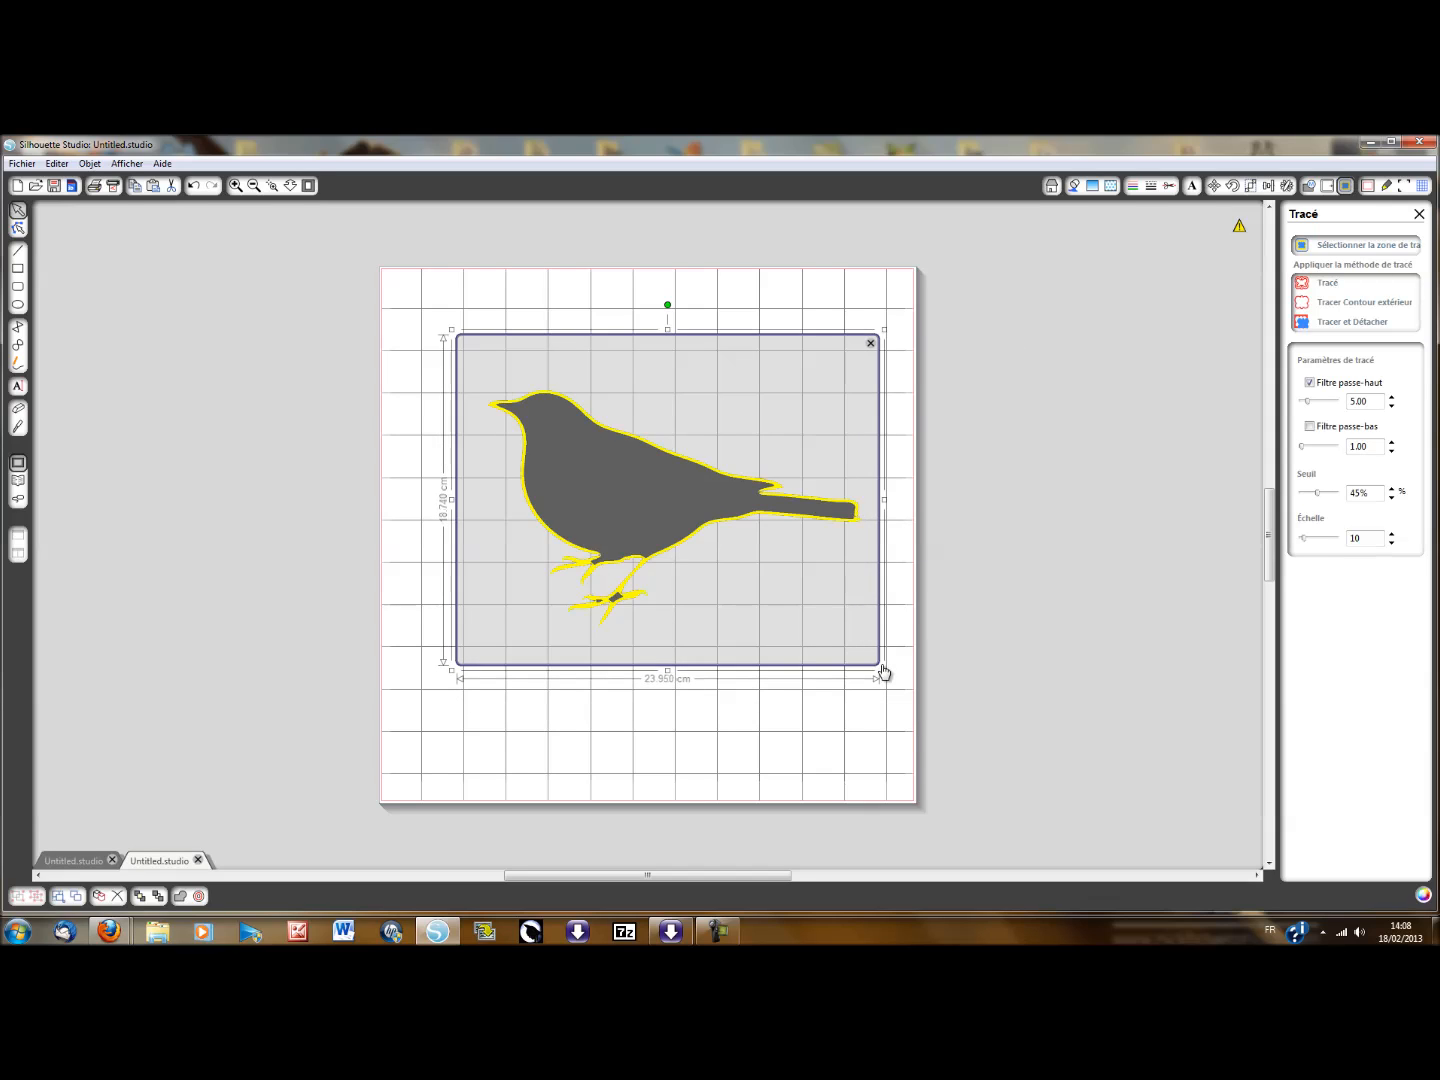
pyautogui.click(1310, 383)
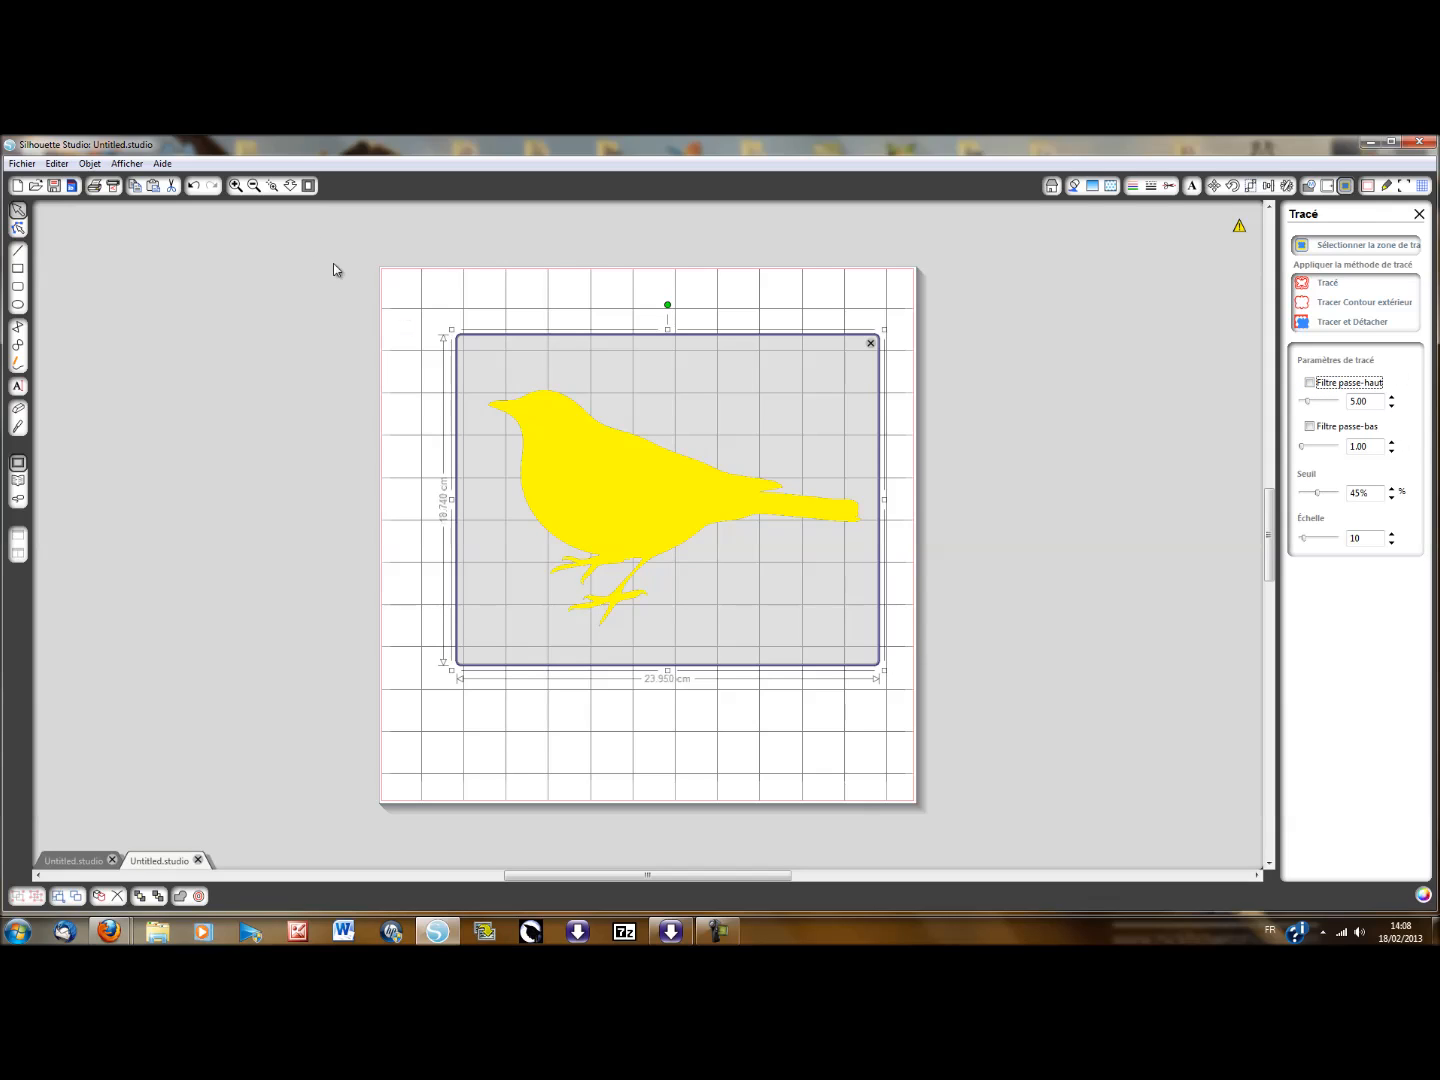
# - Set the trace scale to 1 and the threshold to 45%, checking the bird's feet, and trace the bird
pyautogui.click(271, 187)
pyautogui.click(722, 679)
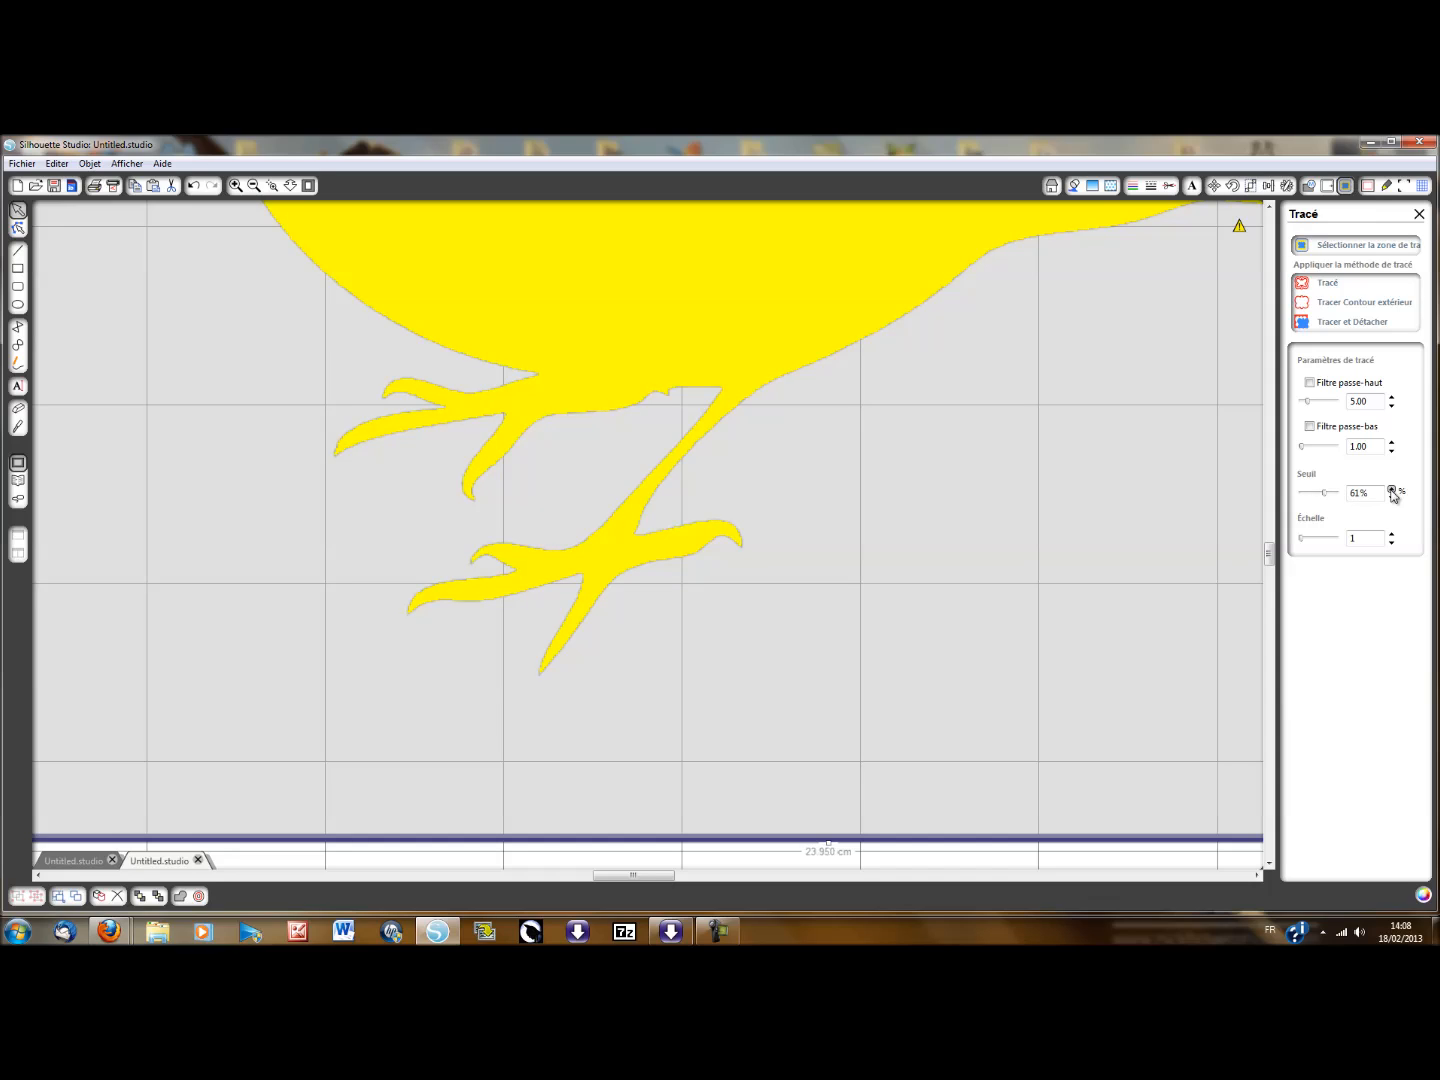
pyautogui.click(1391, 490)
pyautogui.click(1330, 285)
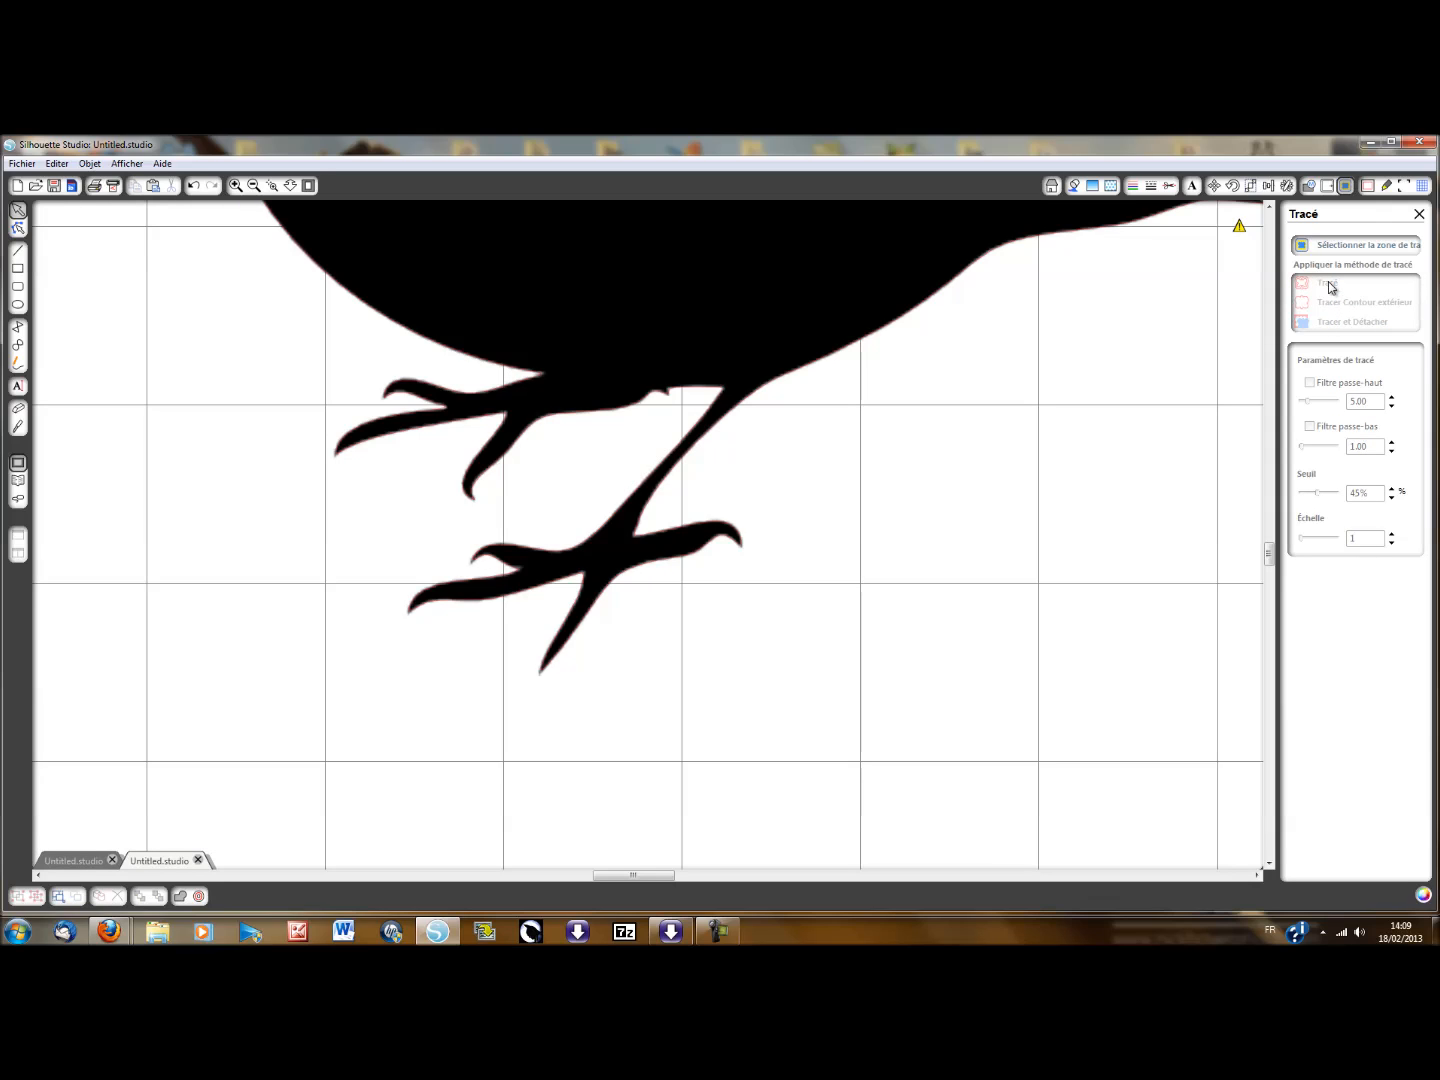
# - Move the black bird image away to inspect the traced feet, and realign it over its outline
pyautogui.moveTo(823, 312)
pyautogui.mouseDown()
pyautogui.moveTo(495, 284)
pyautogui.moveTo(3, 270)
pyautogui.moveTo(16, 273)
pyautogui.mouseUp()
pyautogui.click(240, 296)
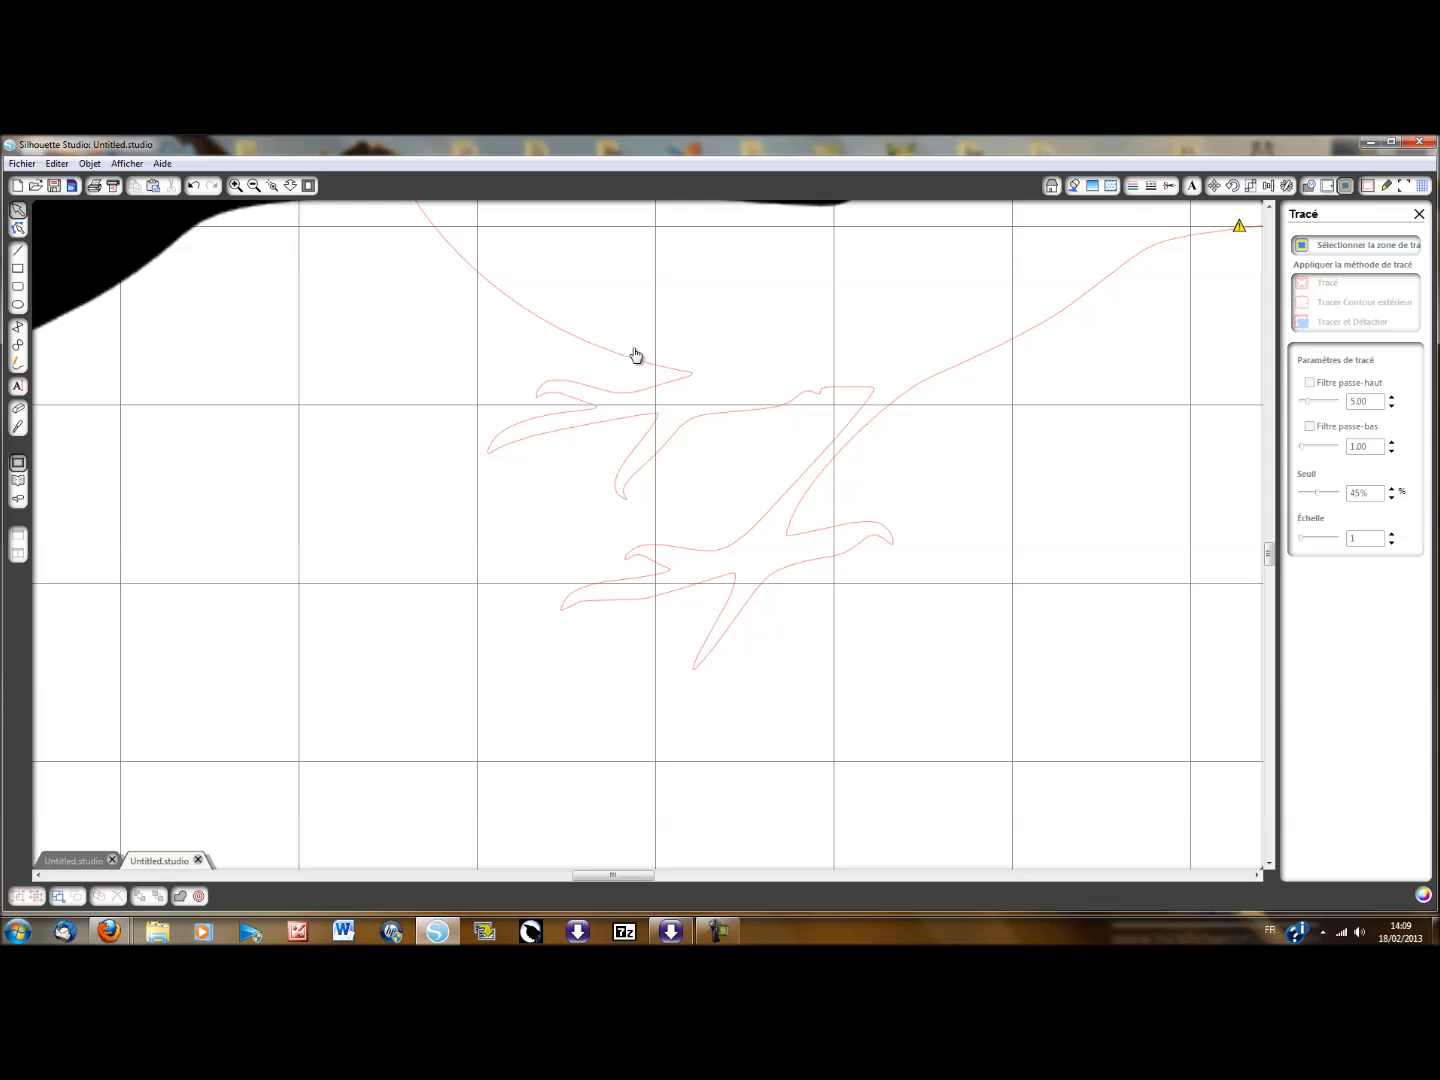
pyautogui.click(255, 187)
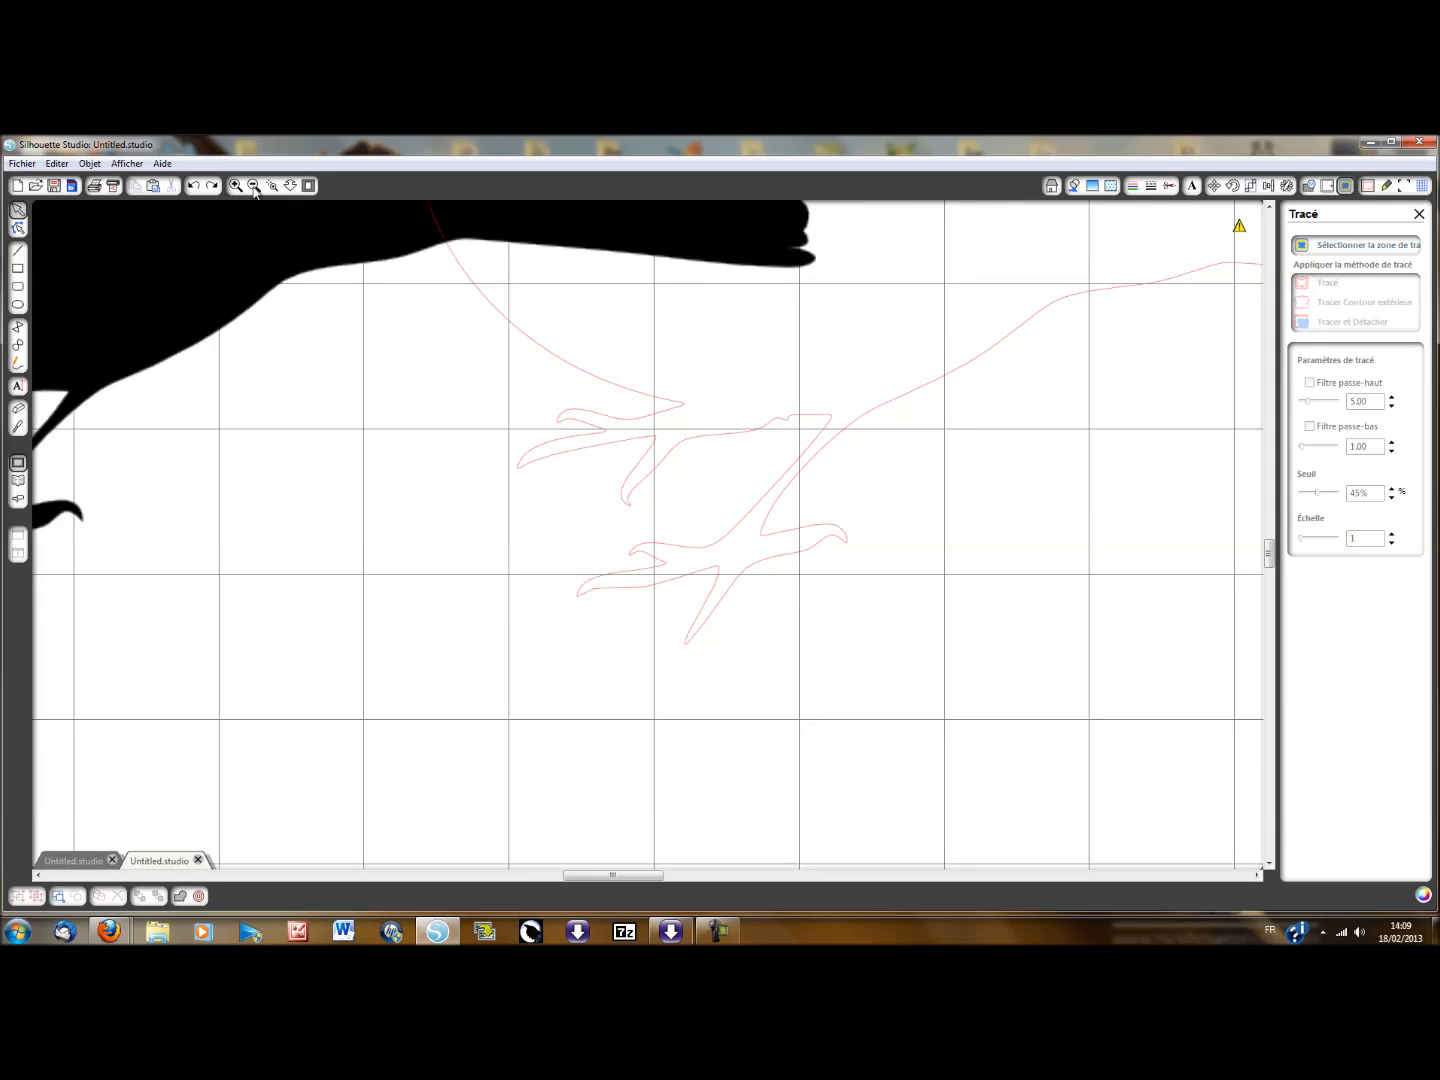
pyautogui.moveTo(378, 420); pyautogui.dragTo(880, 490)
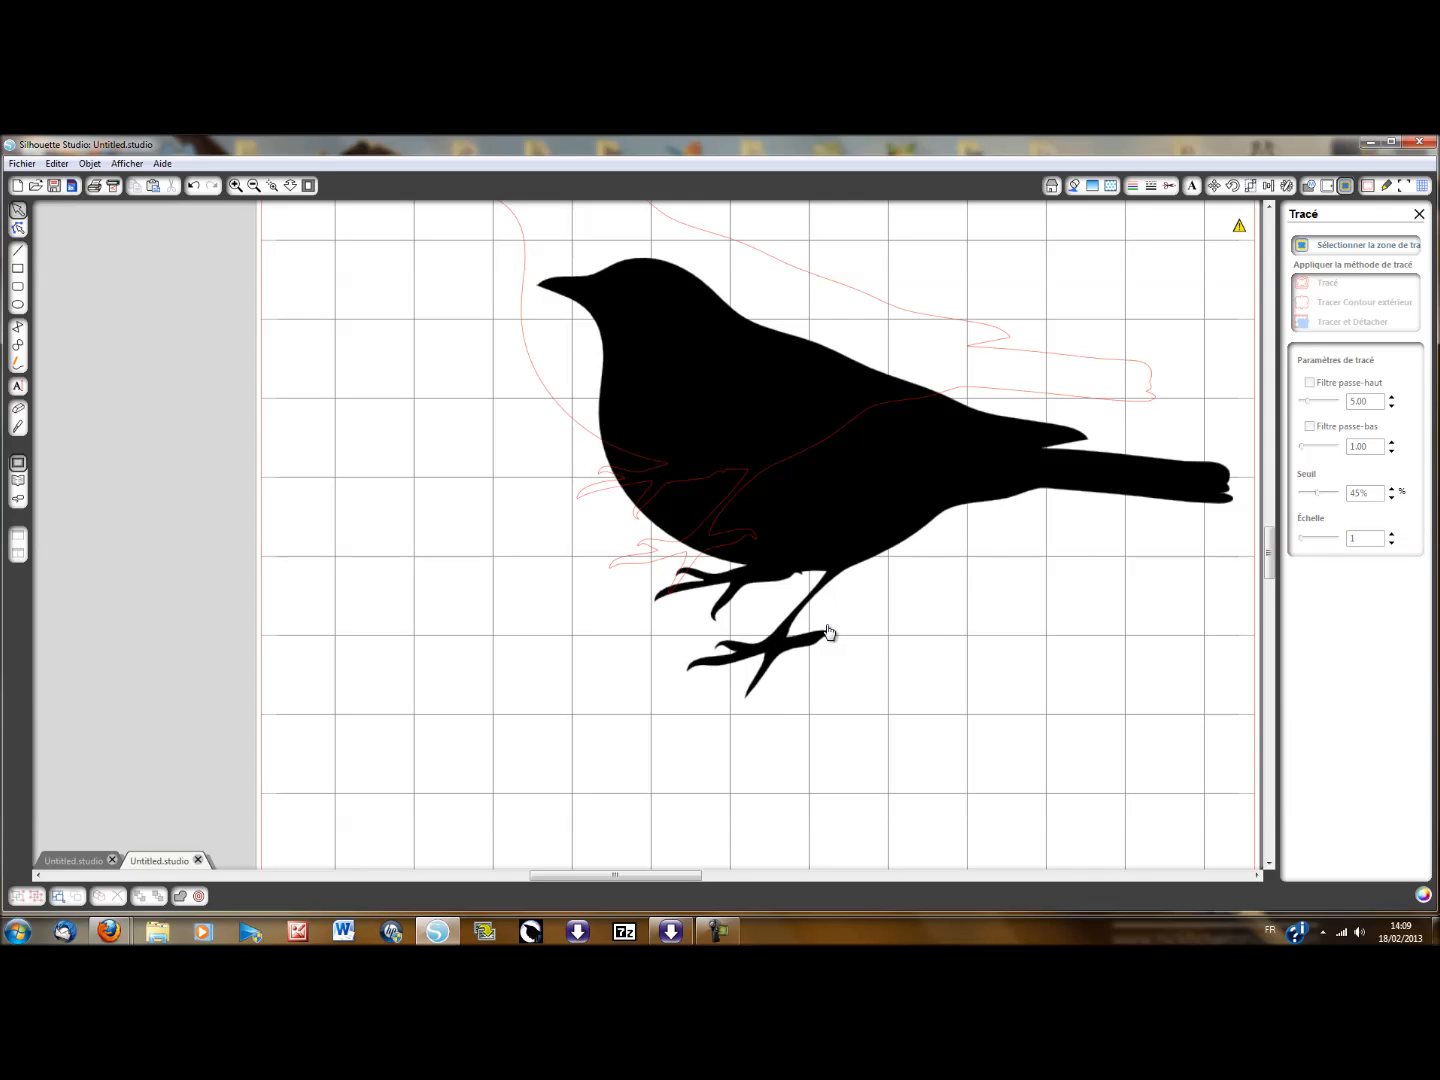
pyautogui.moveTo(914, 500)
pyautogui.mouseDown()
pyautogui.moveTo(853, 401)
pyautogui.moveTo(791, 174)
pyautogui.moveTo(791, 566)
pyautogui.moveTo(833, 540)
pyautogui.mouseUp()
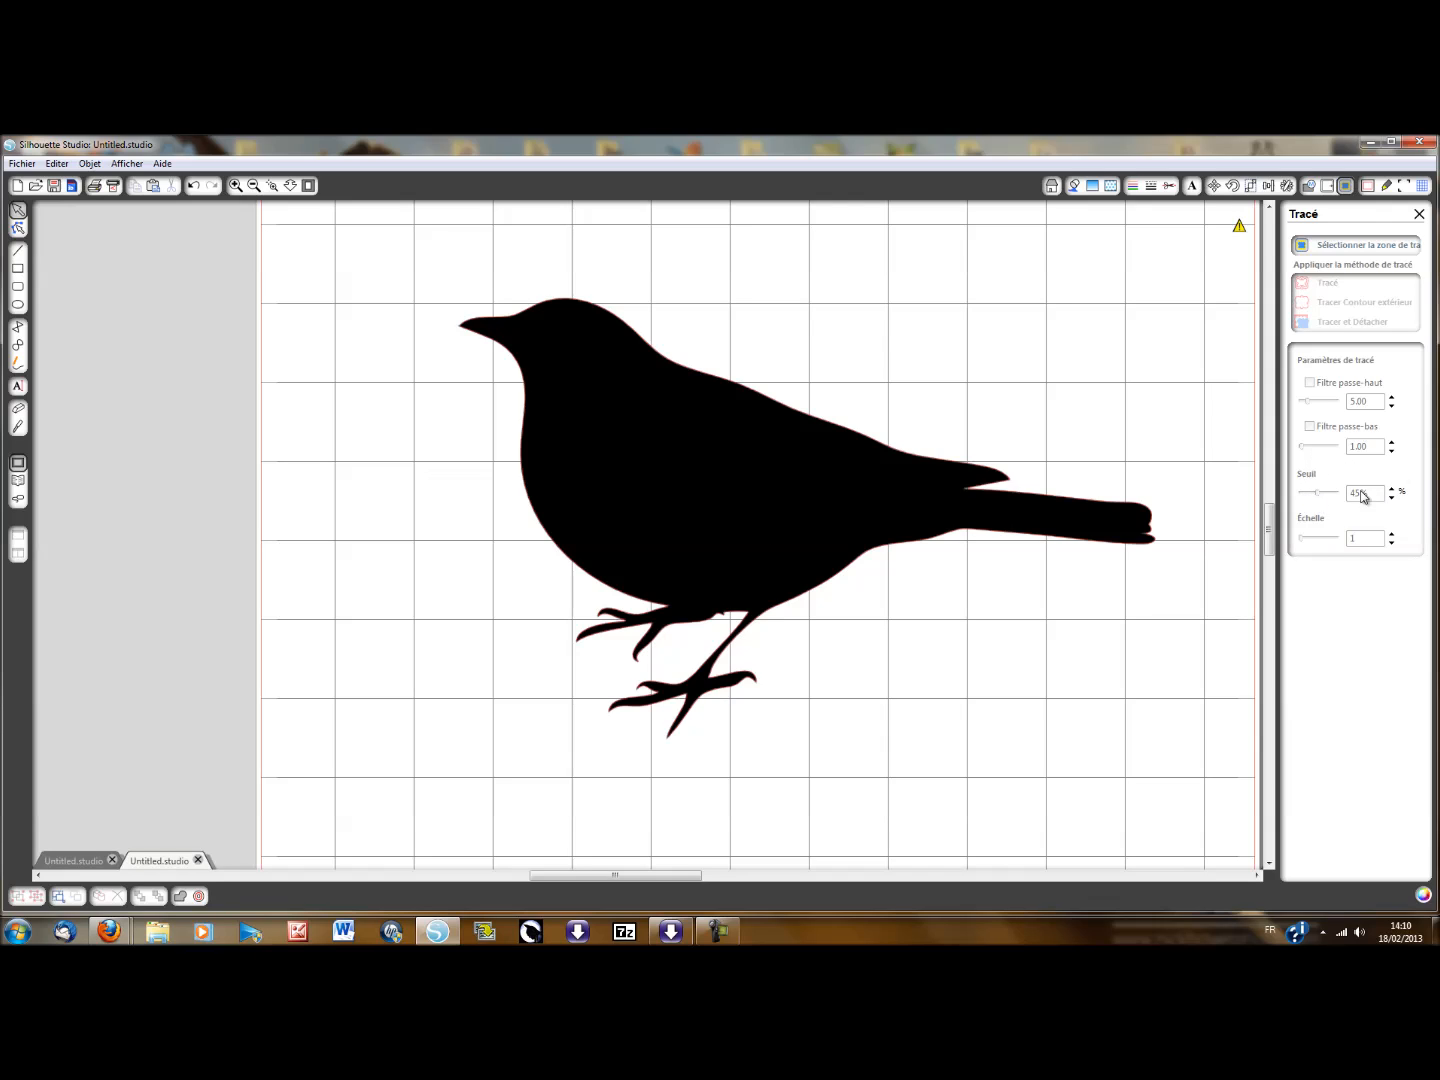
# - Separate the black bird image from its outline, placing the image beside the page and the outline fully within it
pyautogui.moveTo(705, 436)
pyautogui.mouseDown()
pyautogui.moveTo(222, 450)
pyautogui.moveTo(125, 534)
pyautogui.moveTo(122, 522)
pyautogui.mouseUp()
pyautogui.moveTo(746, 391)
pyautogui.mouseDown()
pyautogui.moveTo(829, 366)
pyautogui.moveTo(858, 324)
pyautogui.mouseUp()
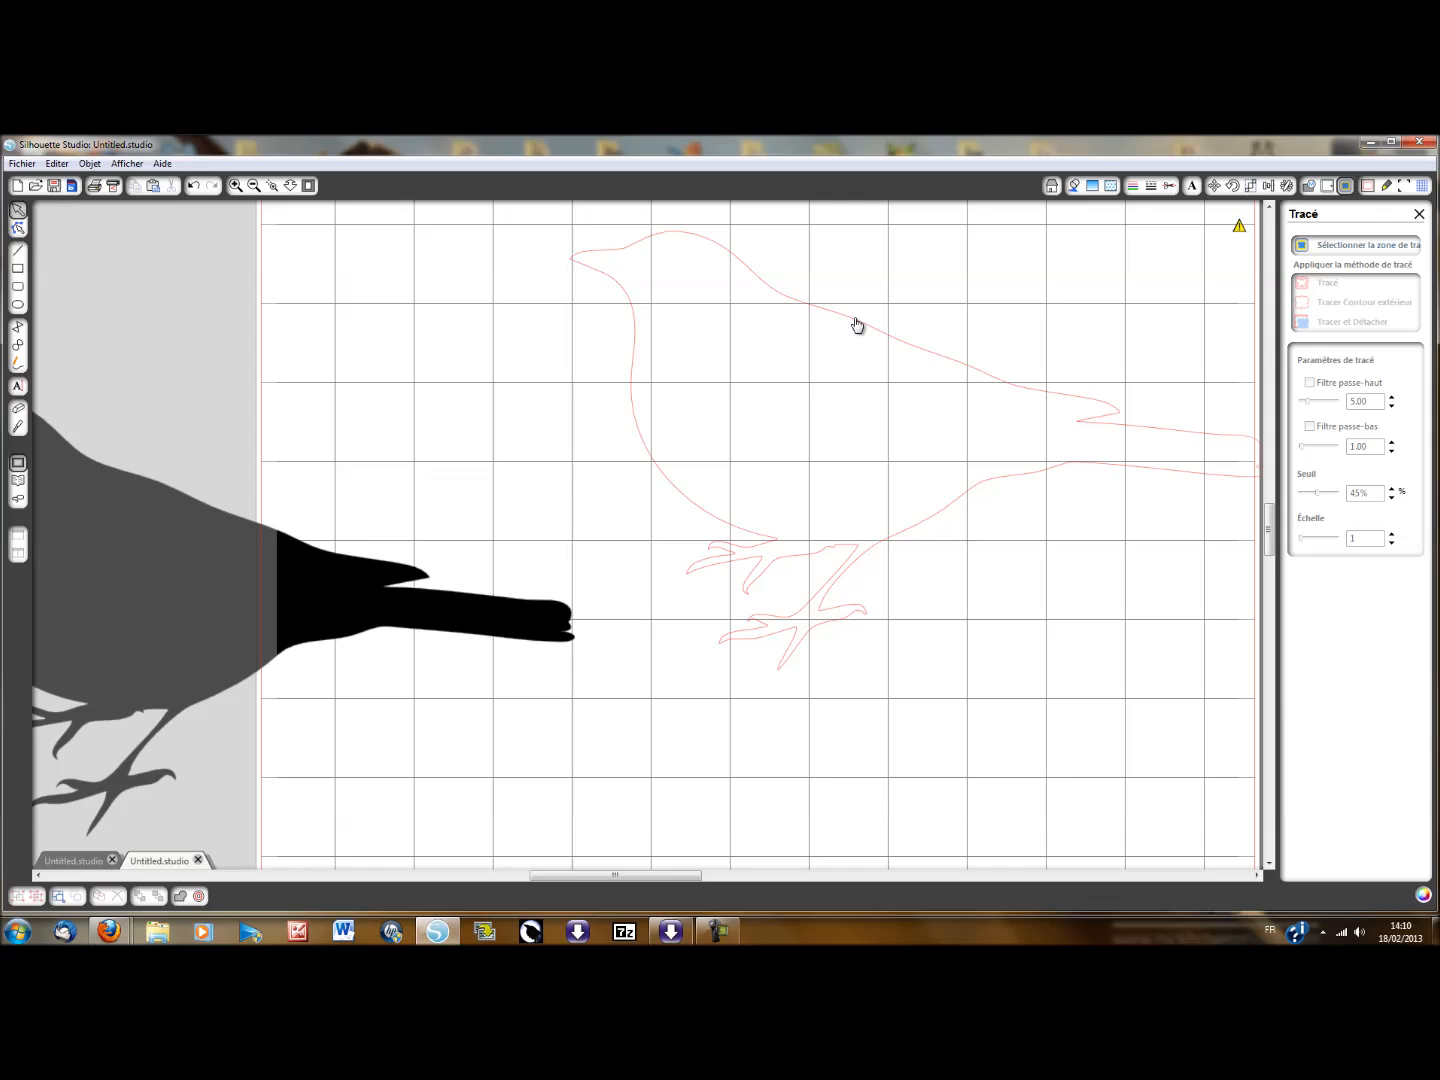
pyautogui.click(254, 185)
pyautogui.click(254, 186)
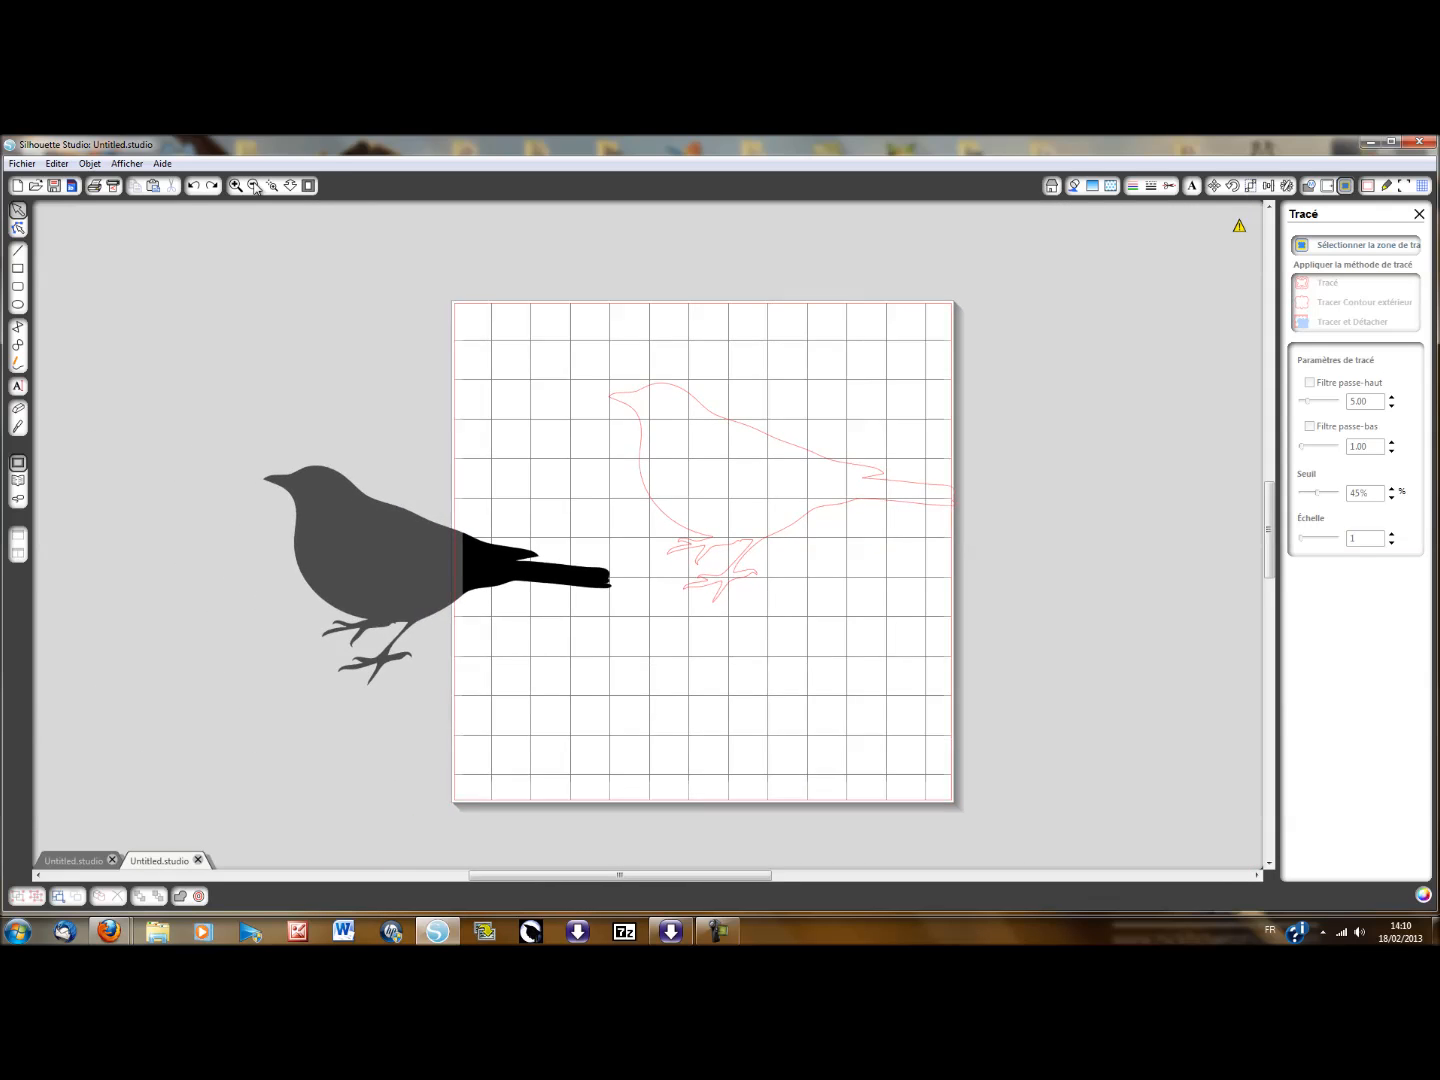
pyautogui.click(255, 186)
pyautogui.moveTo(414, 557); pyautogui.dragTo(263, 517)
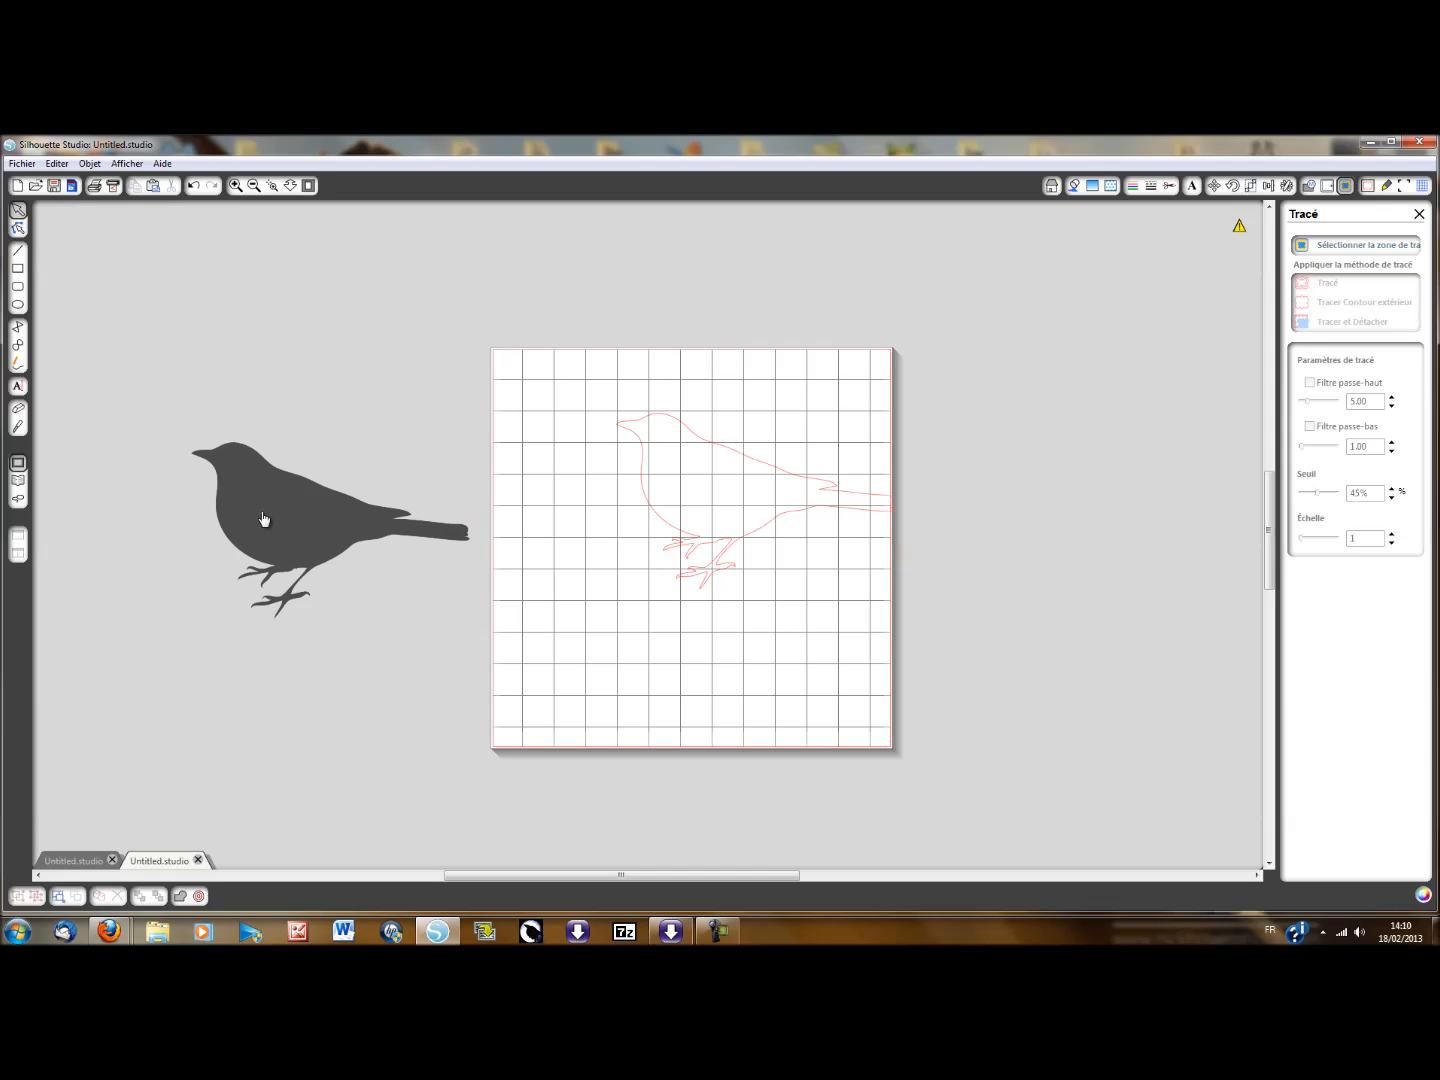
pyautogui.moveTo(712, 450)
pyautogui.mouseDown()
pyautogui.moveTo(617, 463)
pyautogui.moveTo(670, 468)
pyautogui.mouseUp()
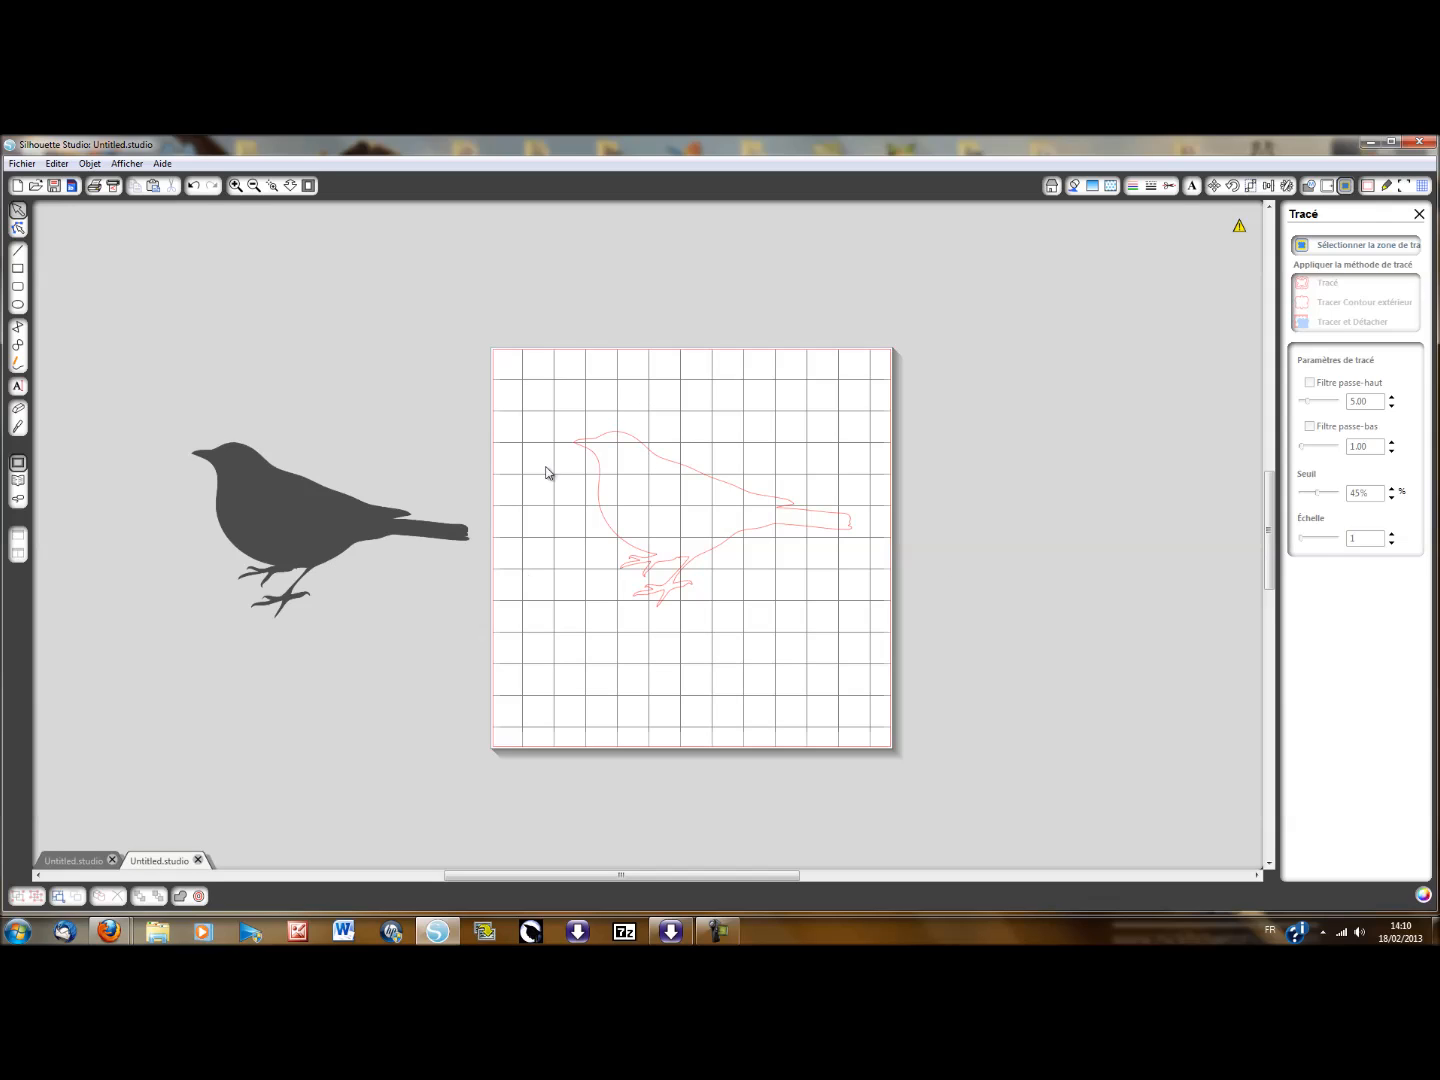
# - Shrink the traced bird outline to about 6.0 x 3.8 cm and move the black bird image back onto the page
pyautogui.click(761, 499)
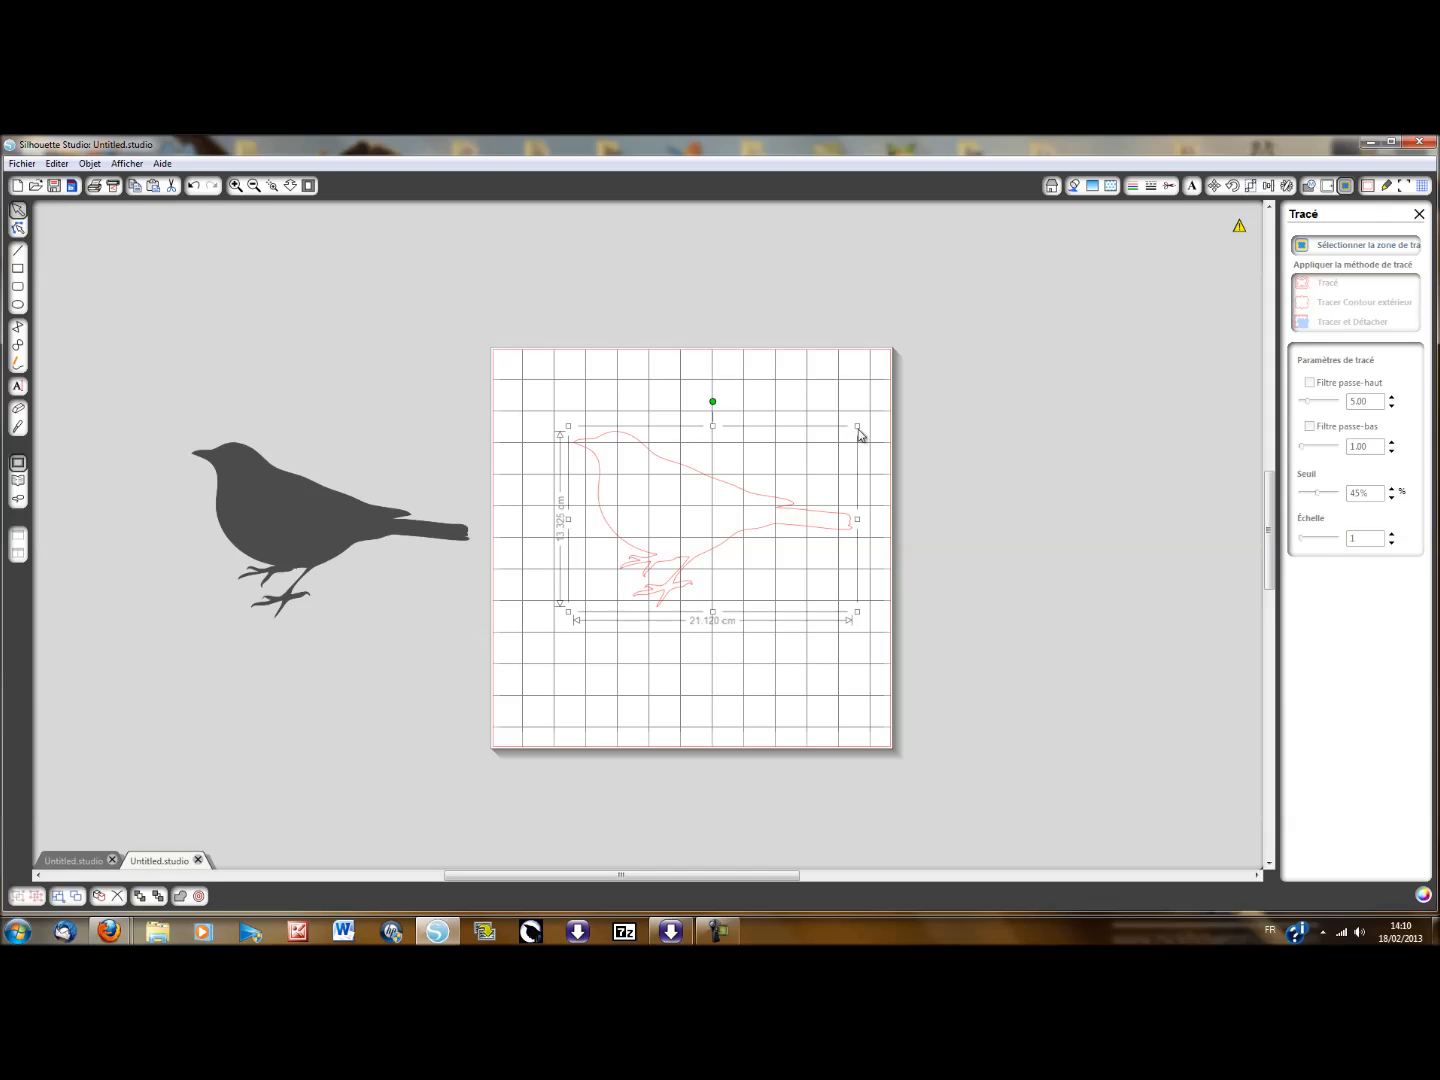
pyautogui.moveTo(858, 428); pyautogui.dragTo(553, 596)
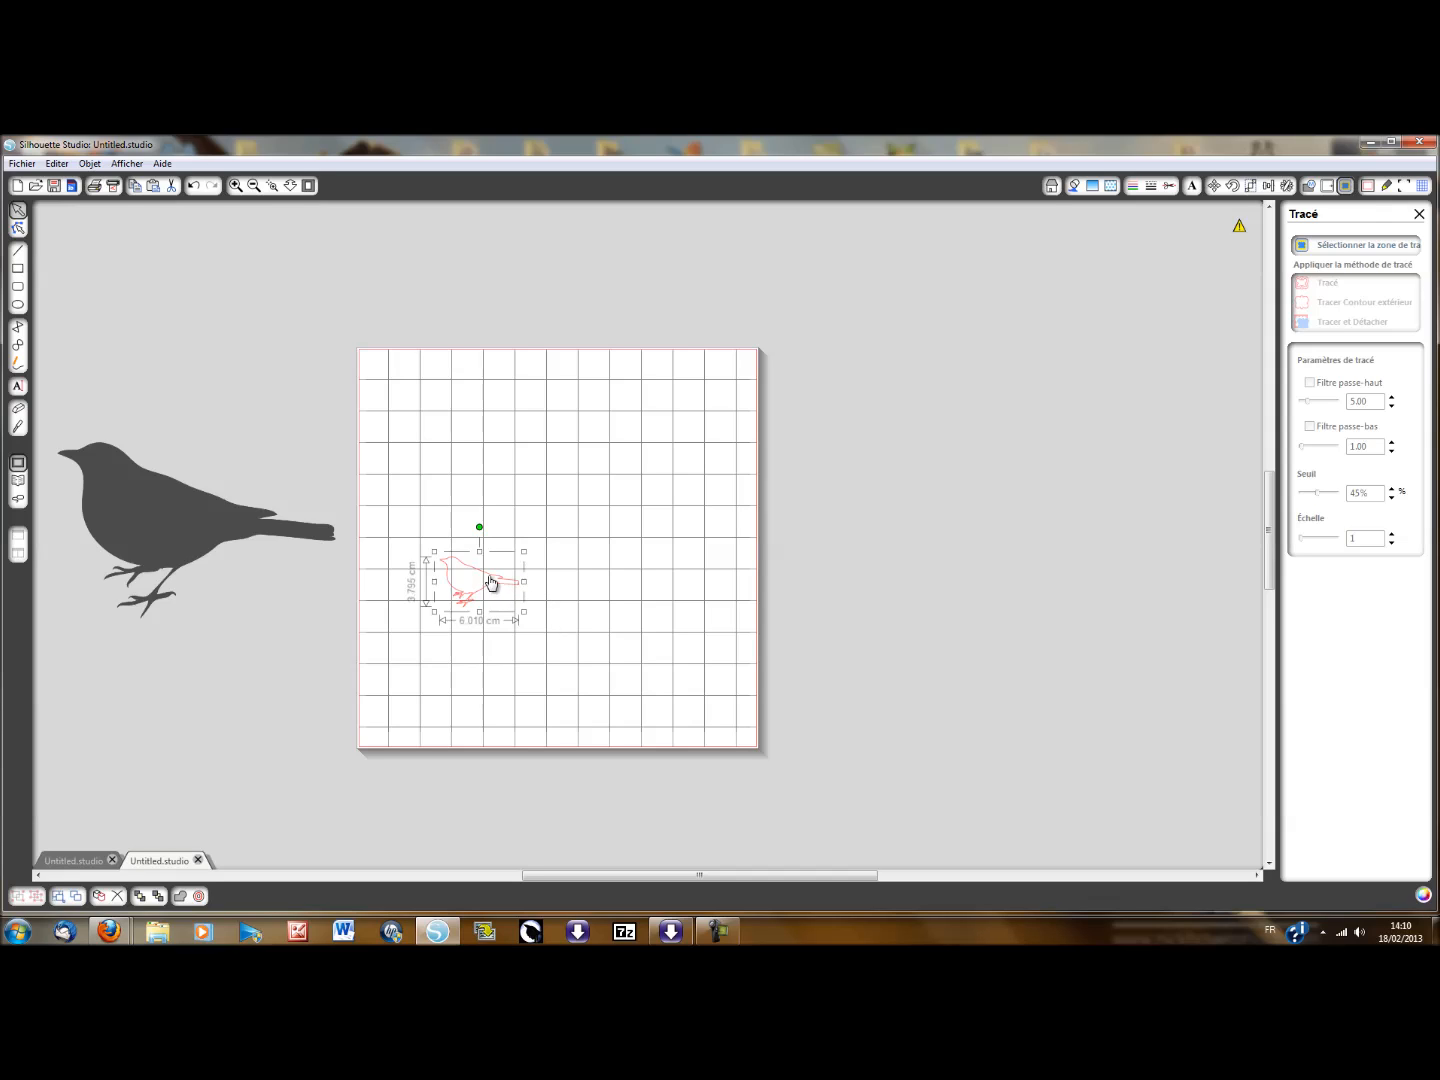
pyautogui.moveTo(206, 509); pyautogui.dragTo(611, 461)
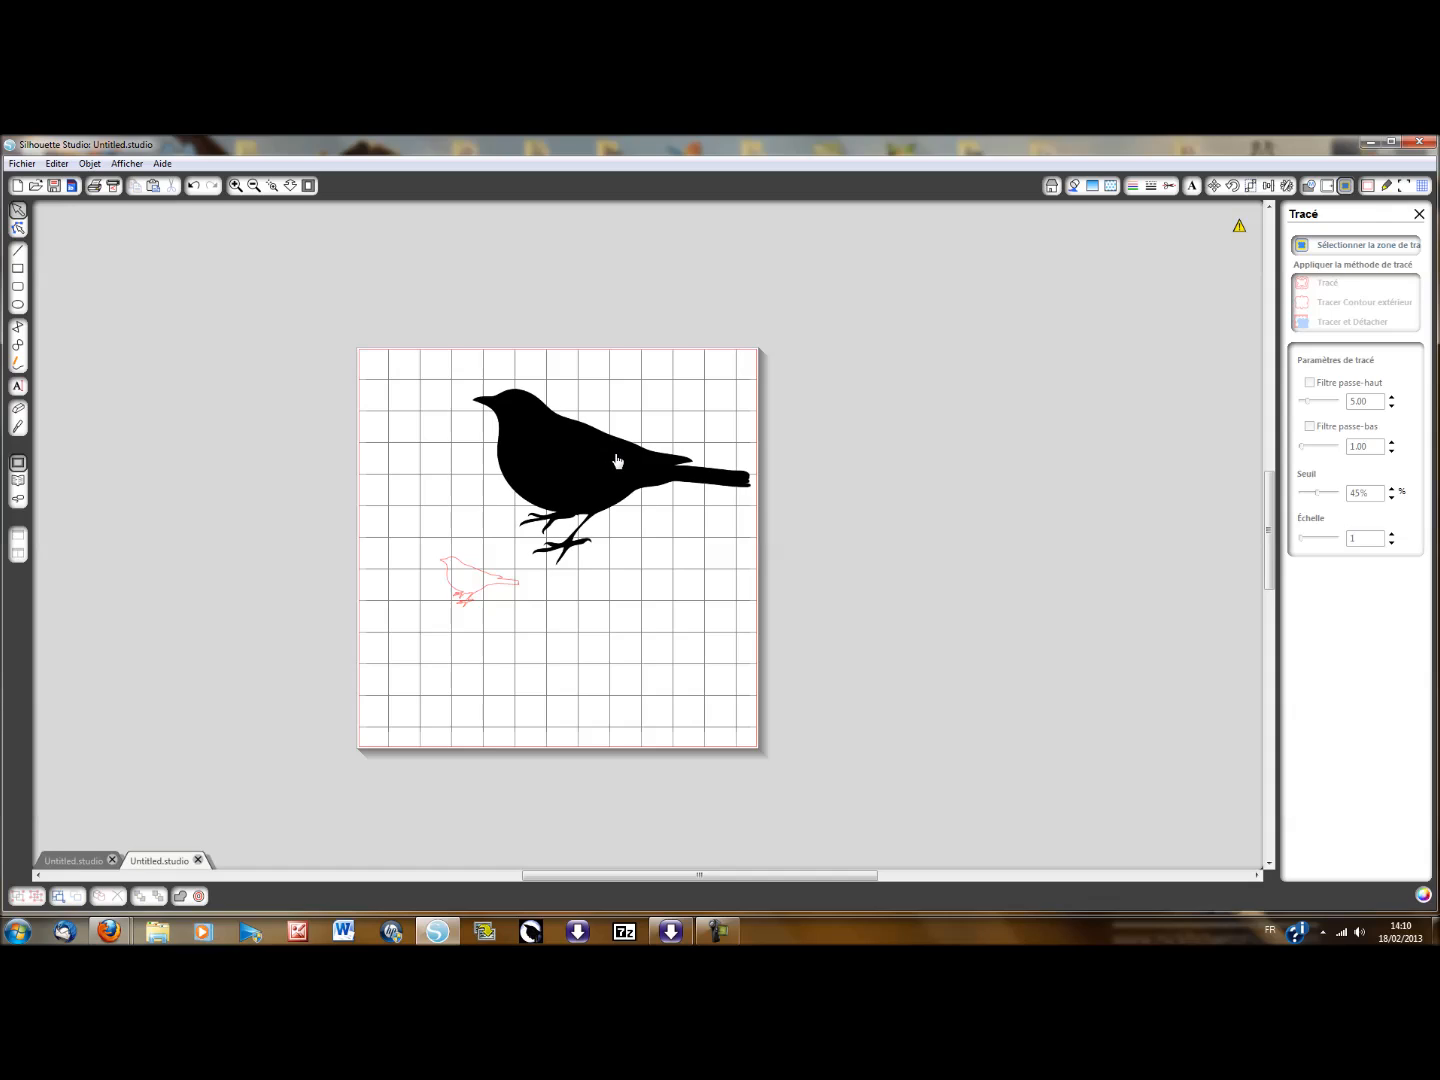